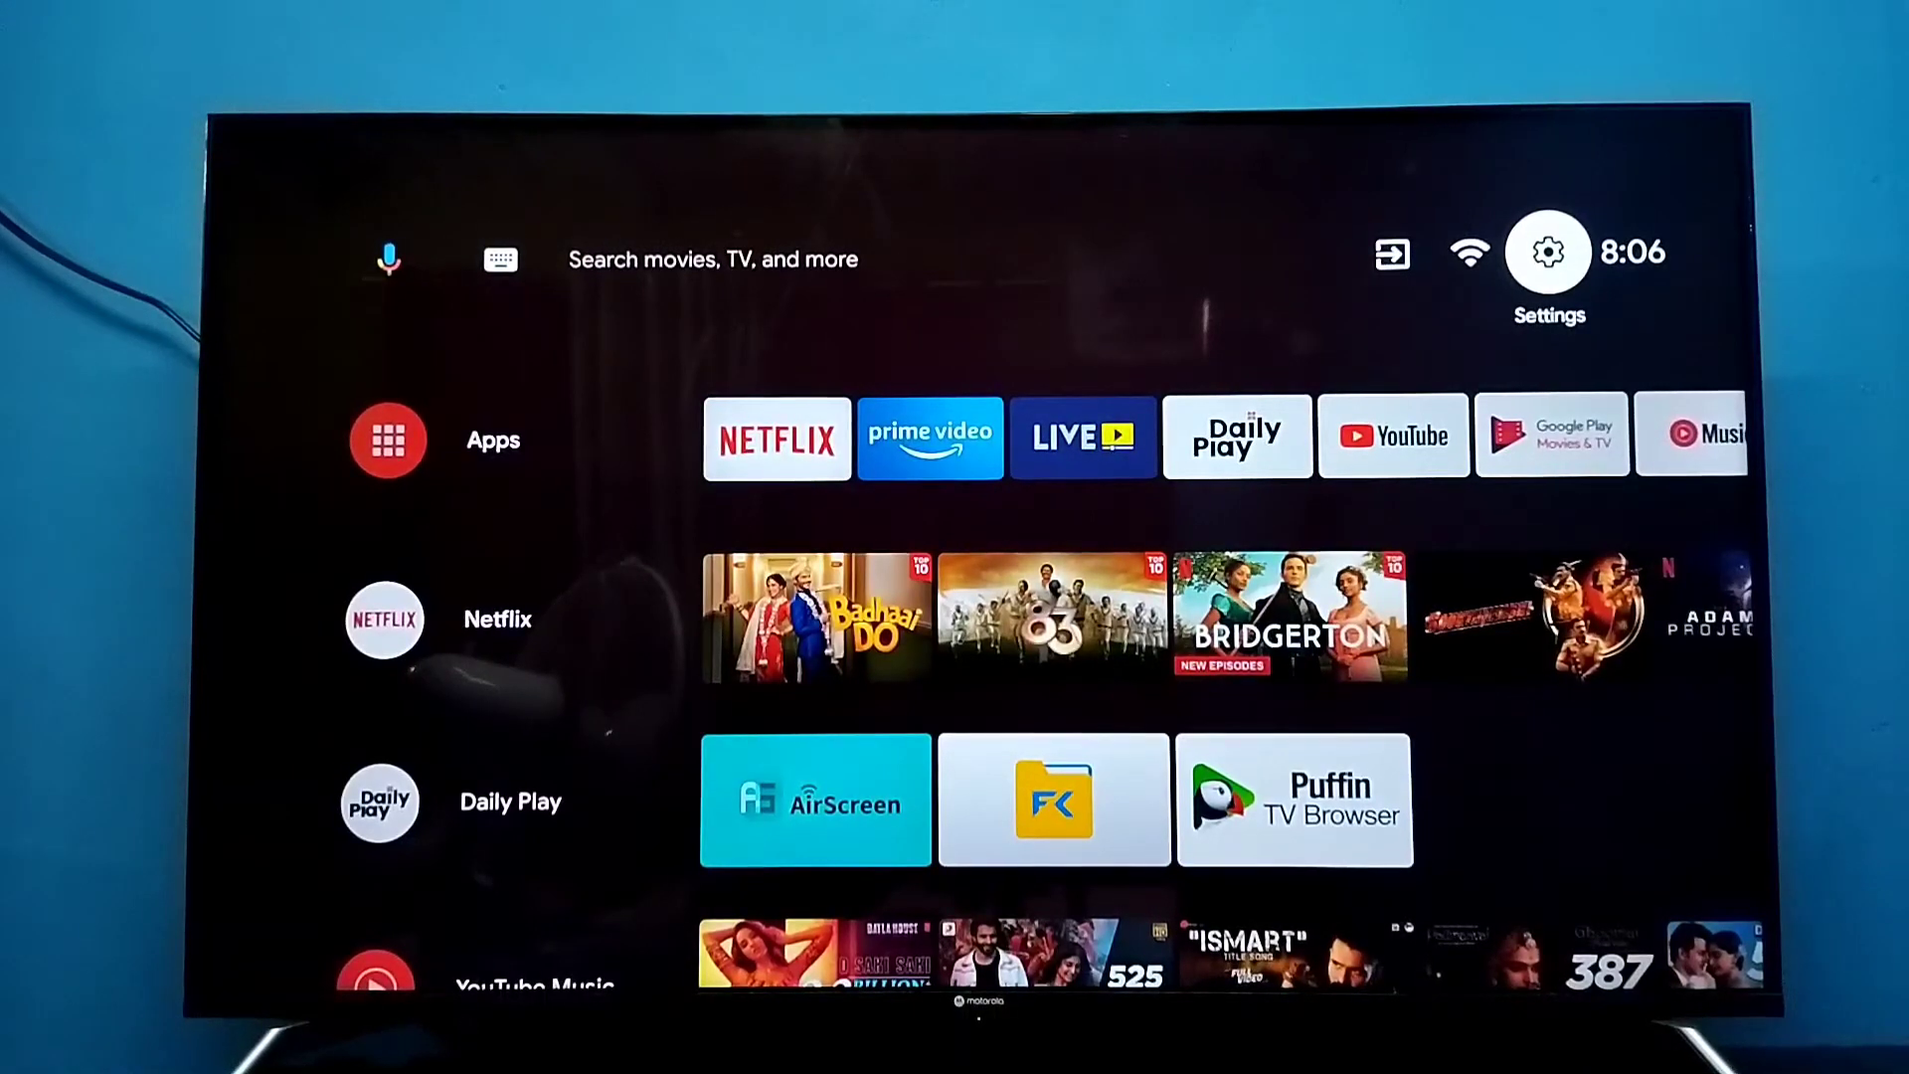
Try Gboard in Google search by entering 'q', then return to the home screen
key(Left)
key(Left)
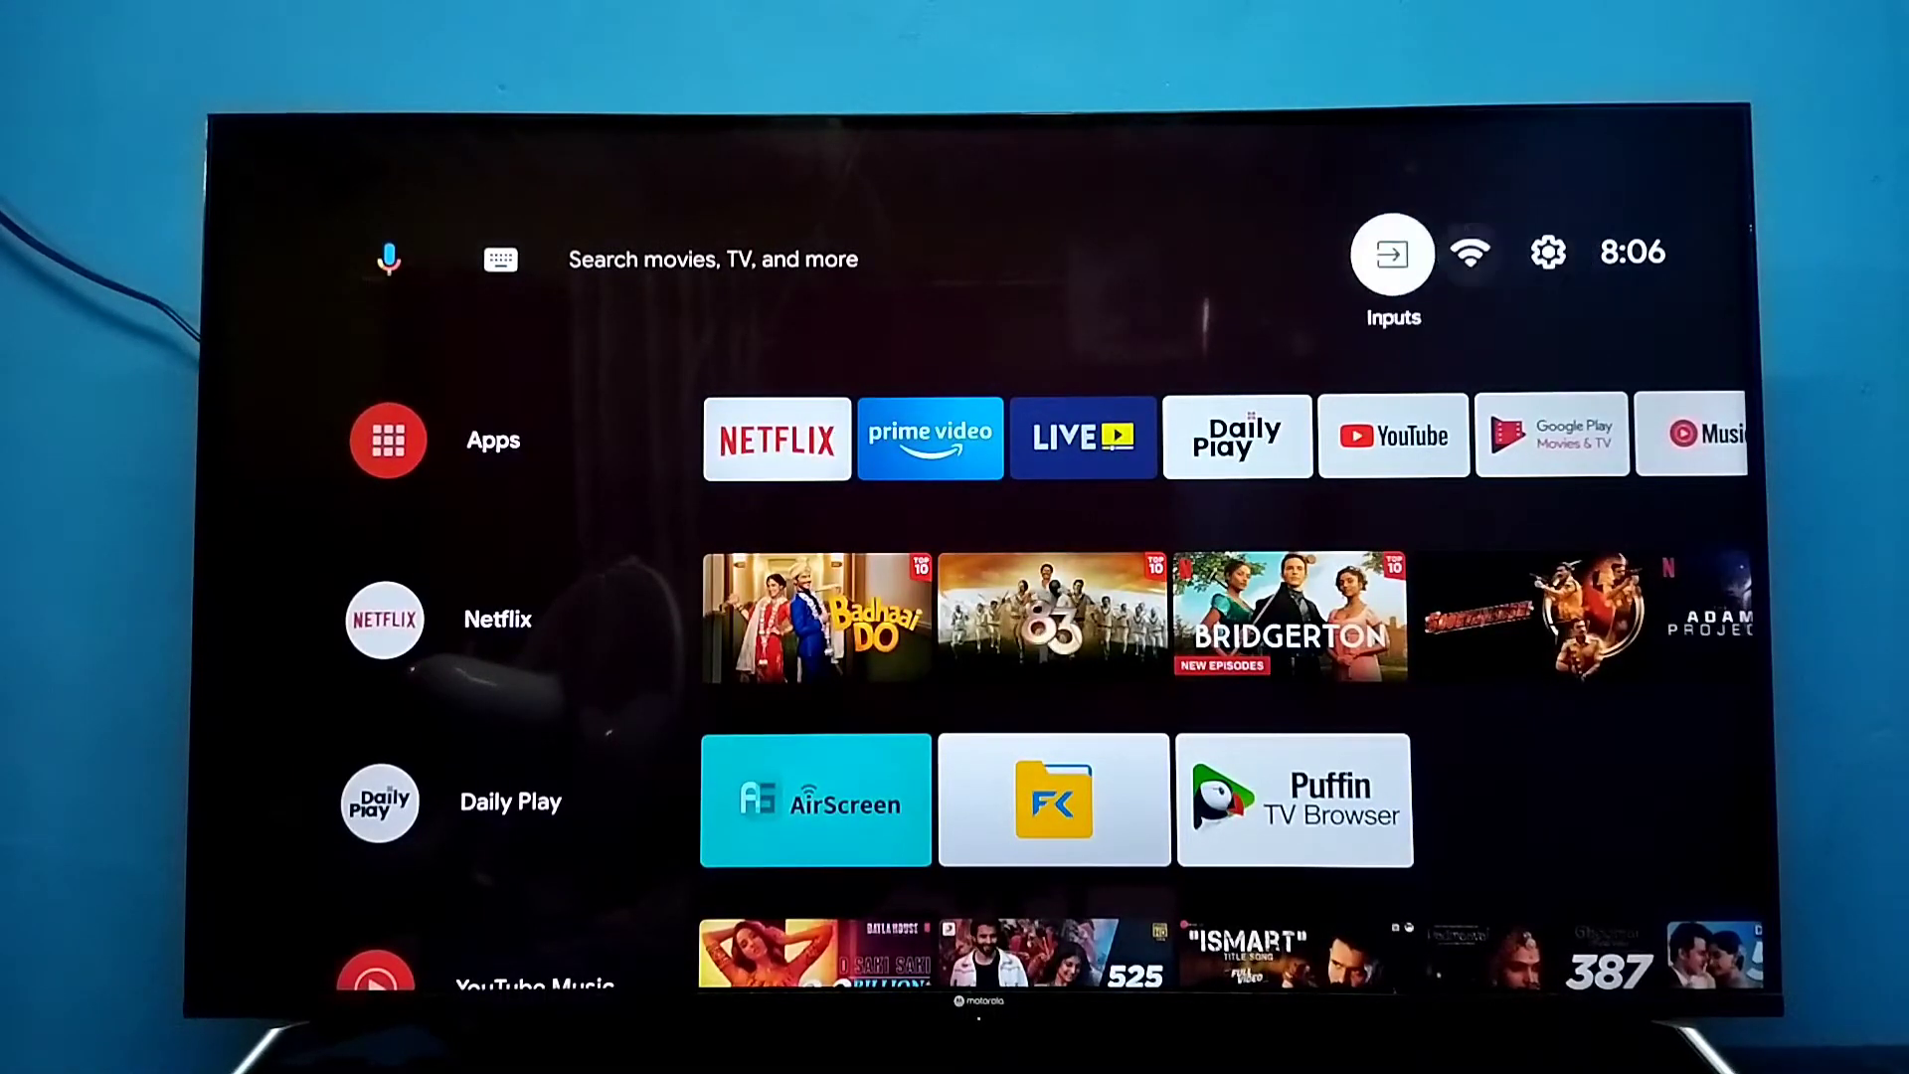
key(Left)
key(Left)
key(Right)
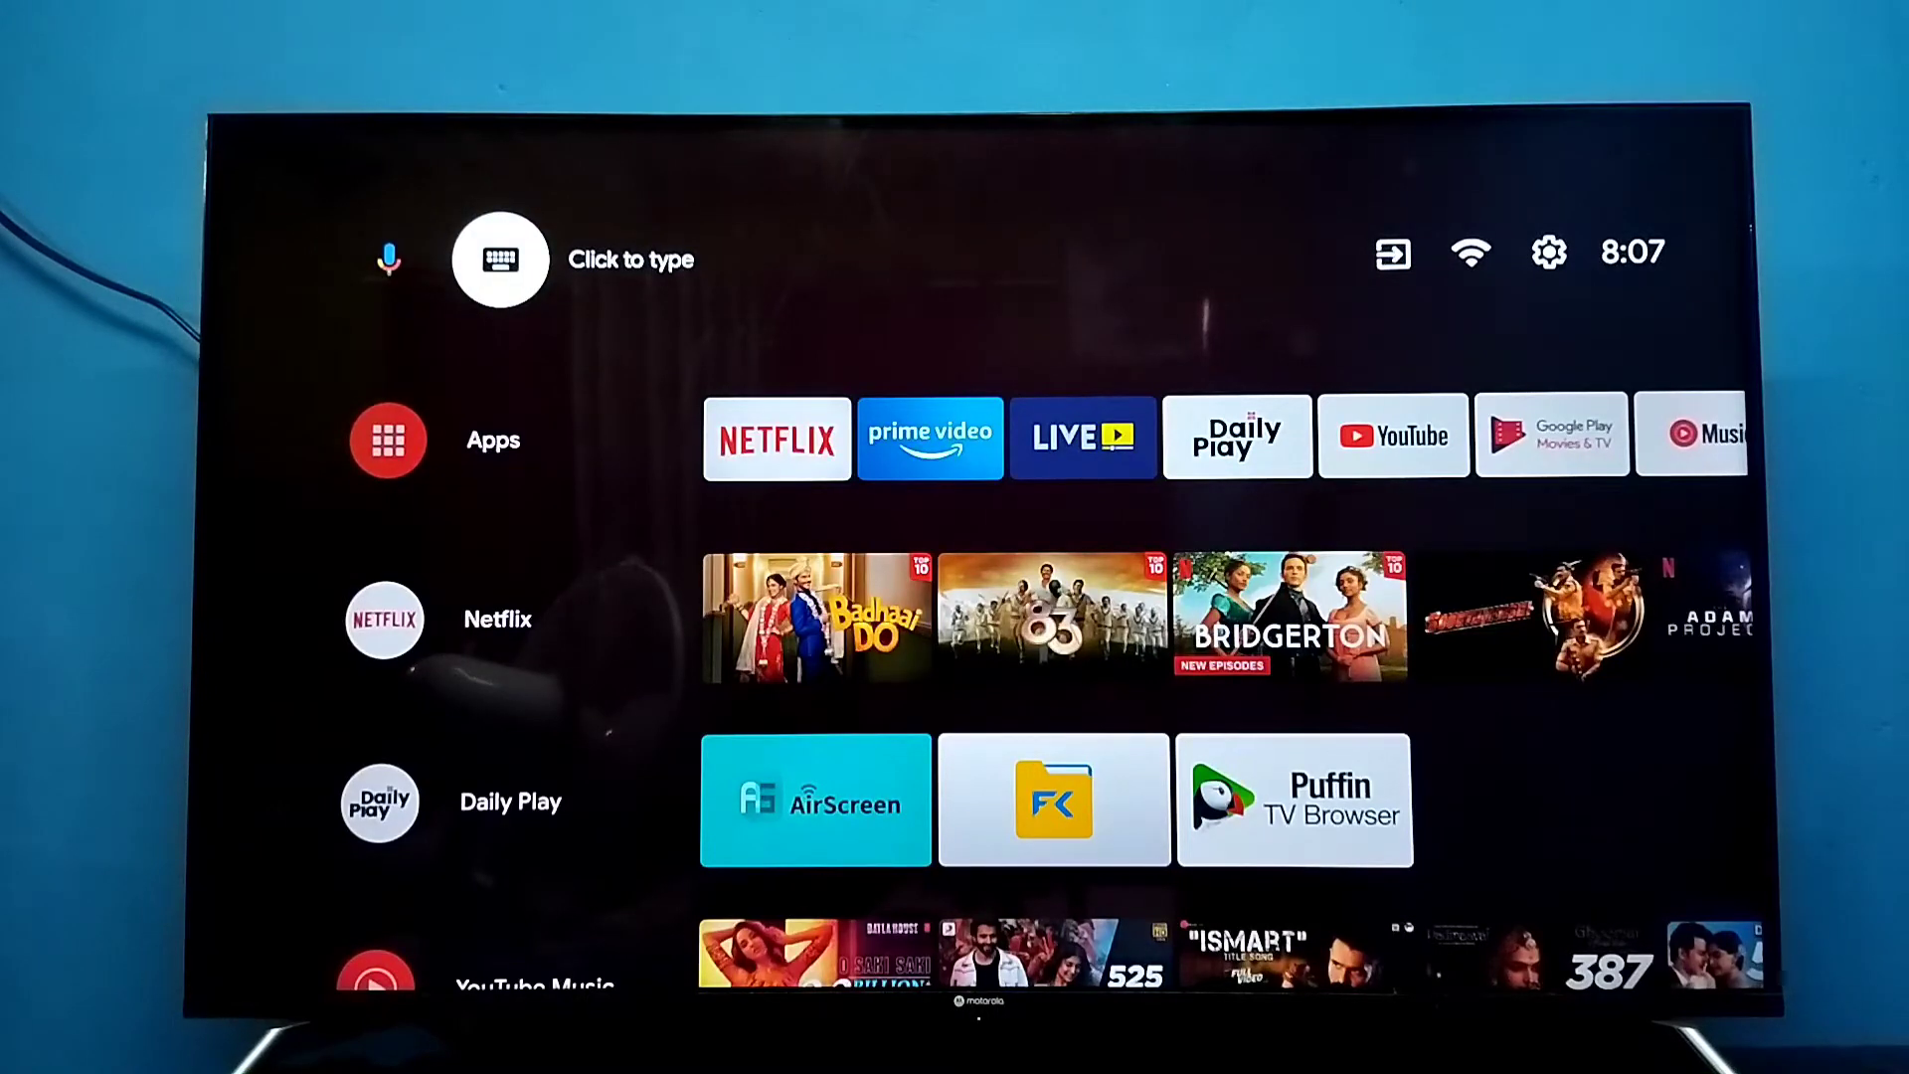
key(Return)
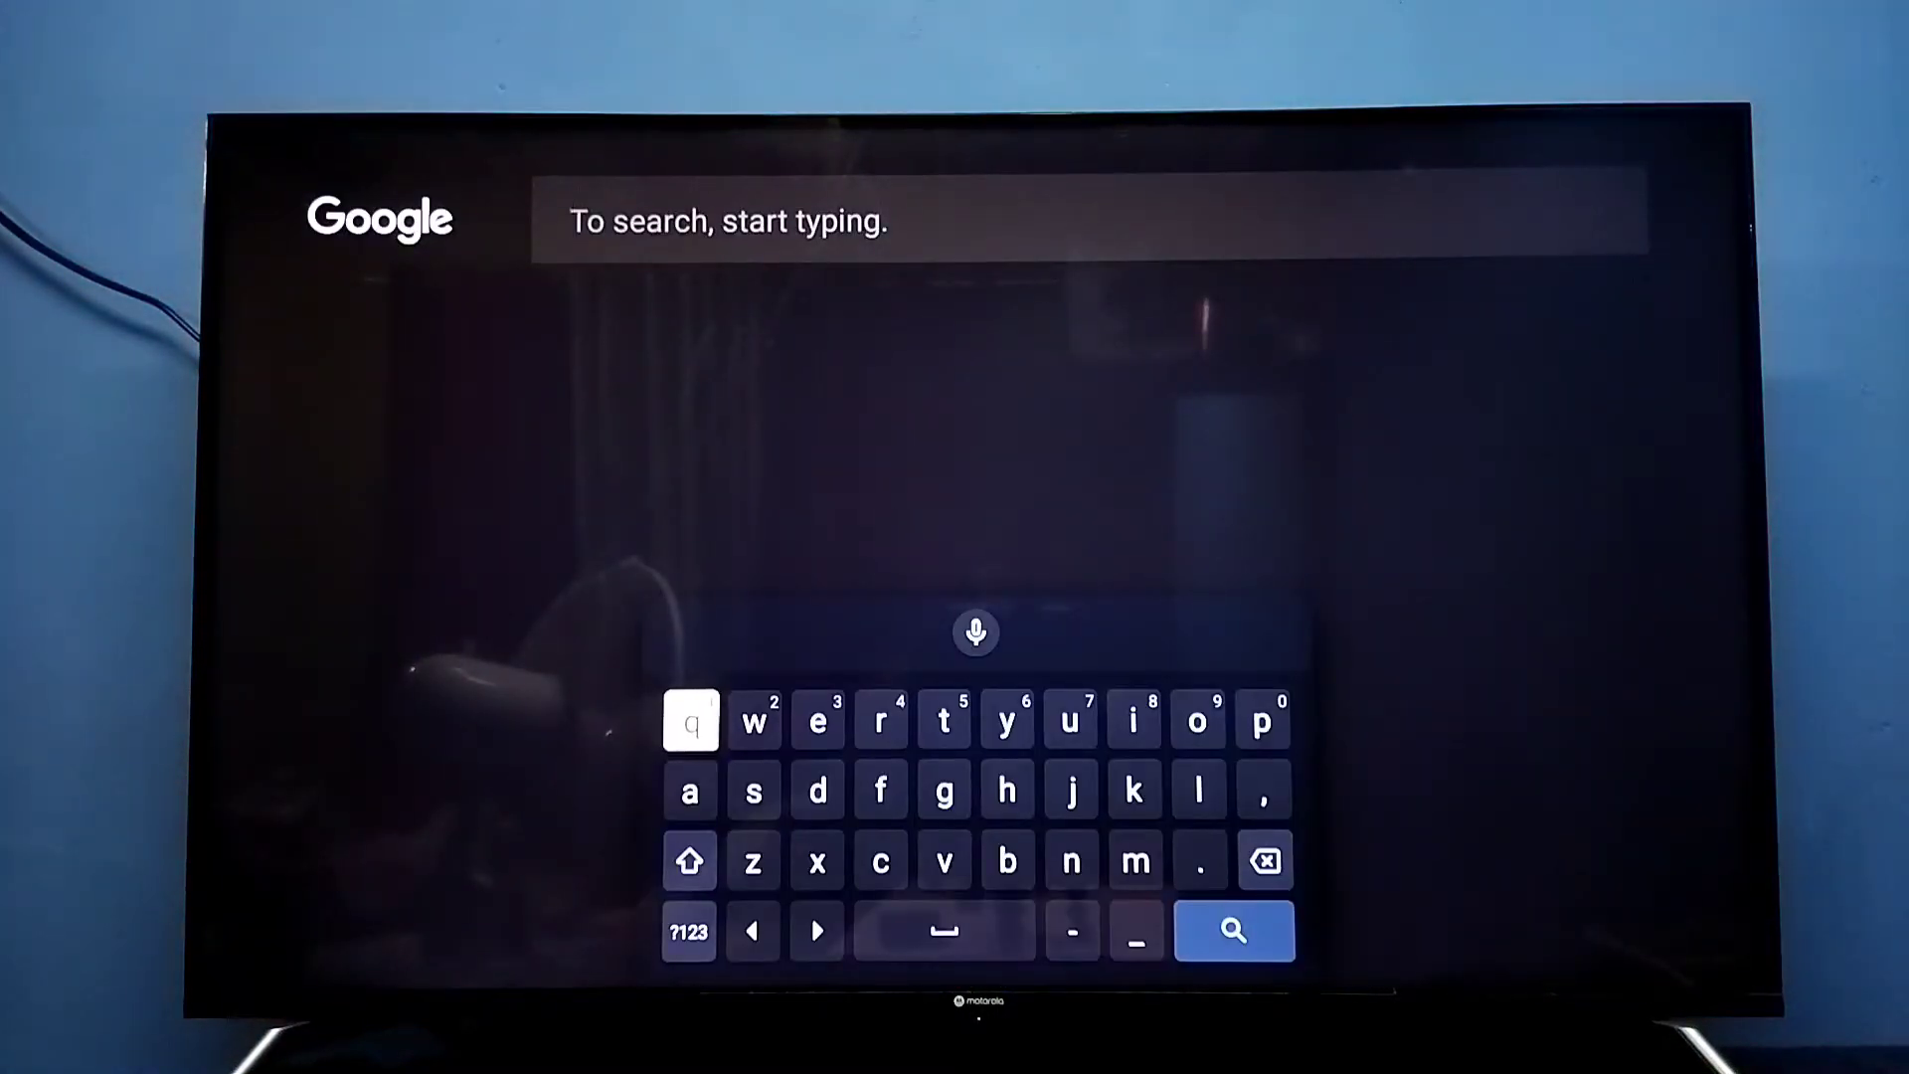
key(Return)
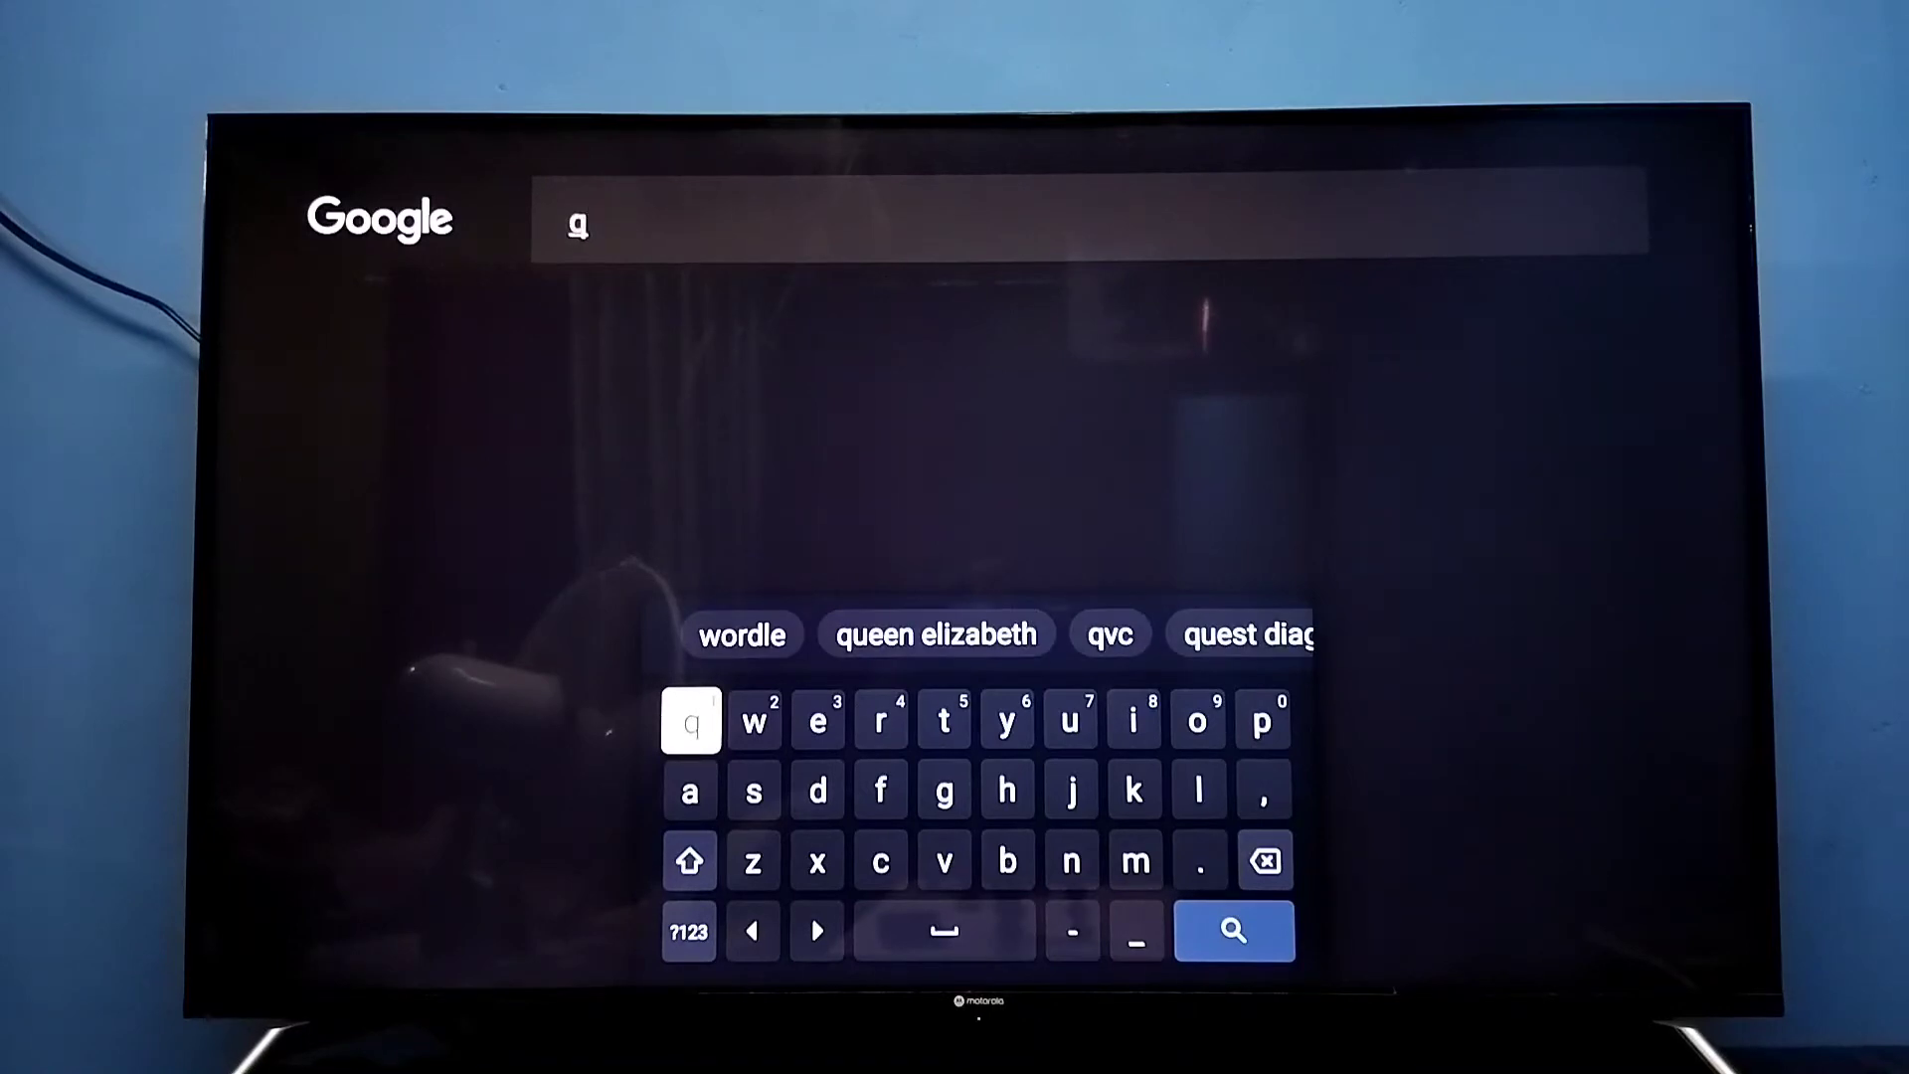
key(Escape)
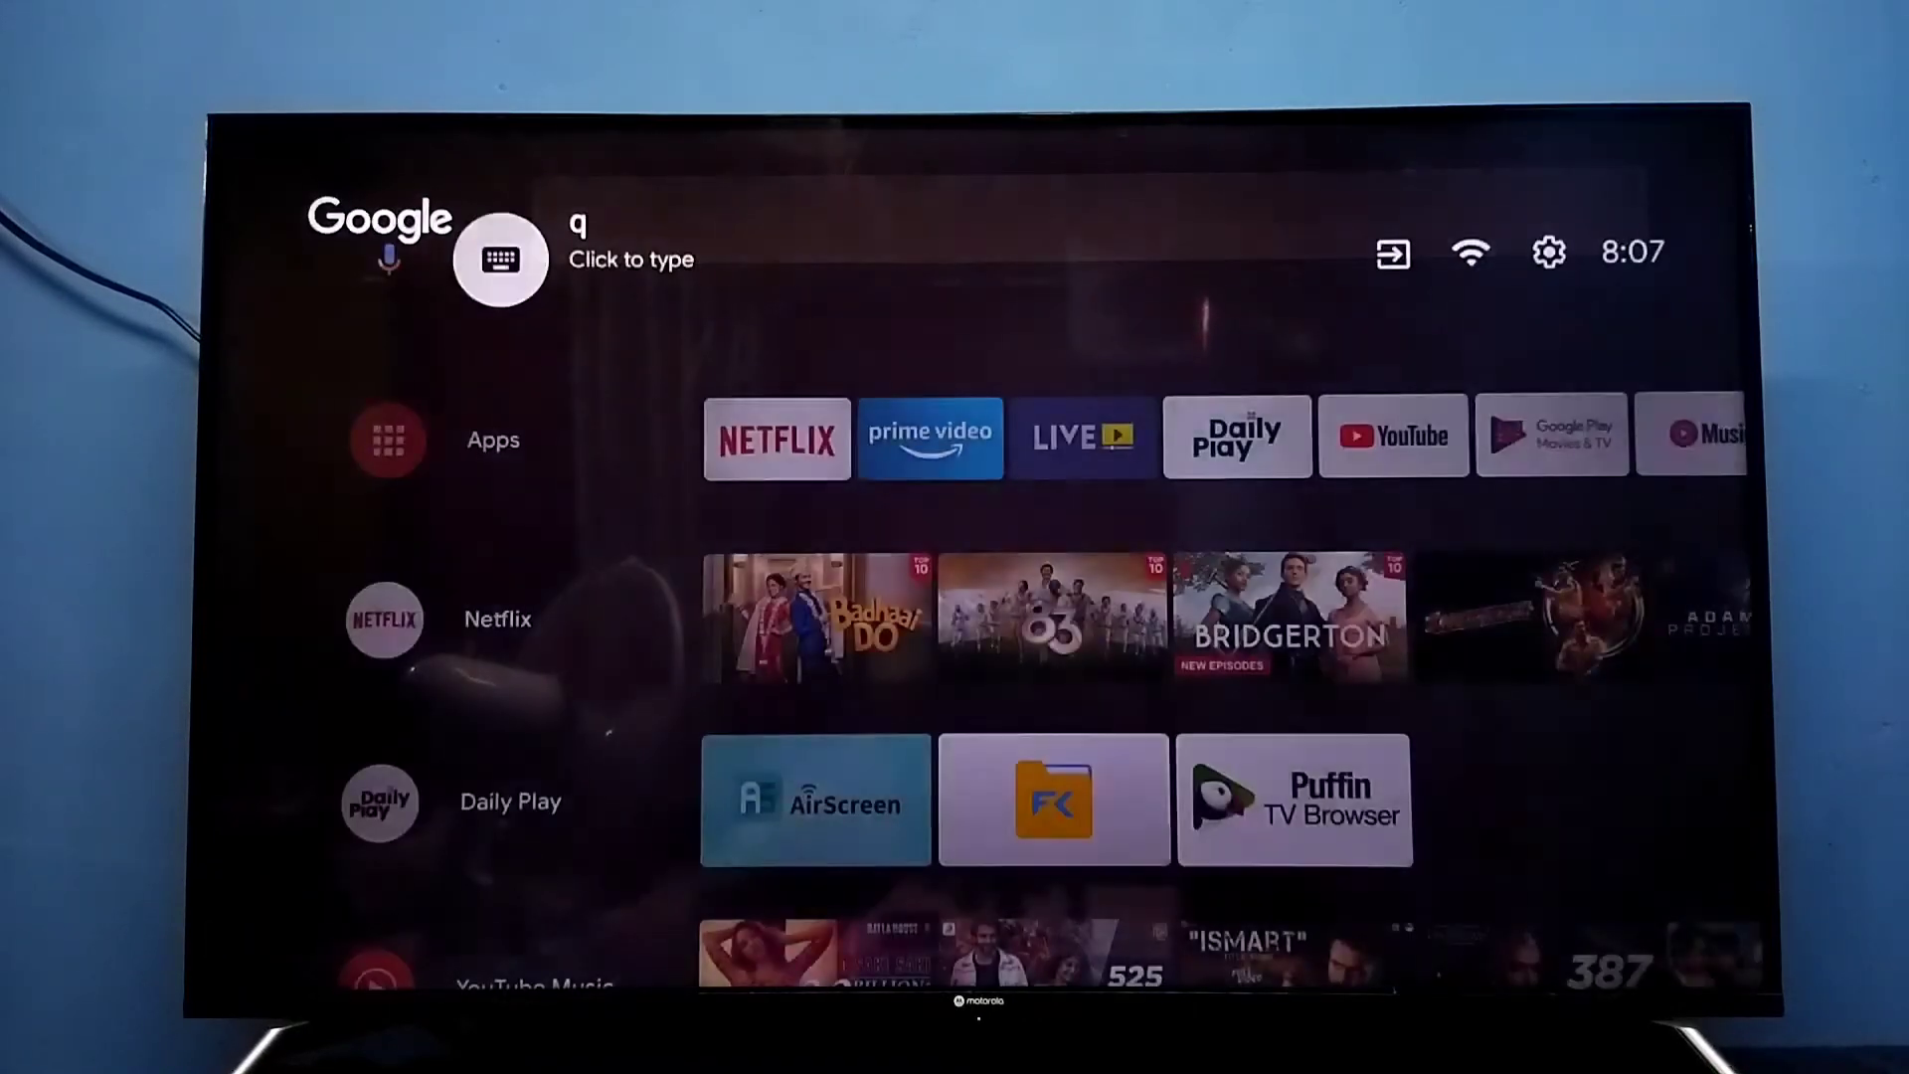
key(Right)
key(Right)
key(Right)
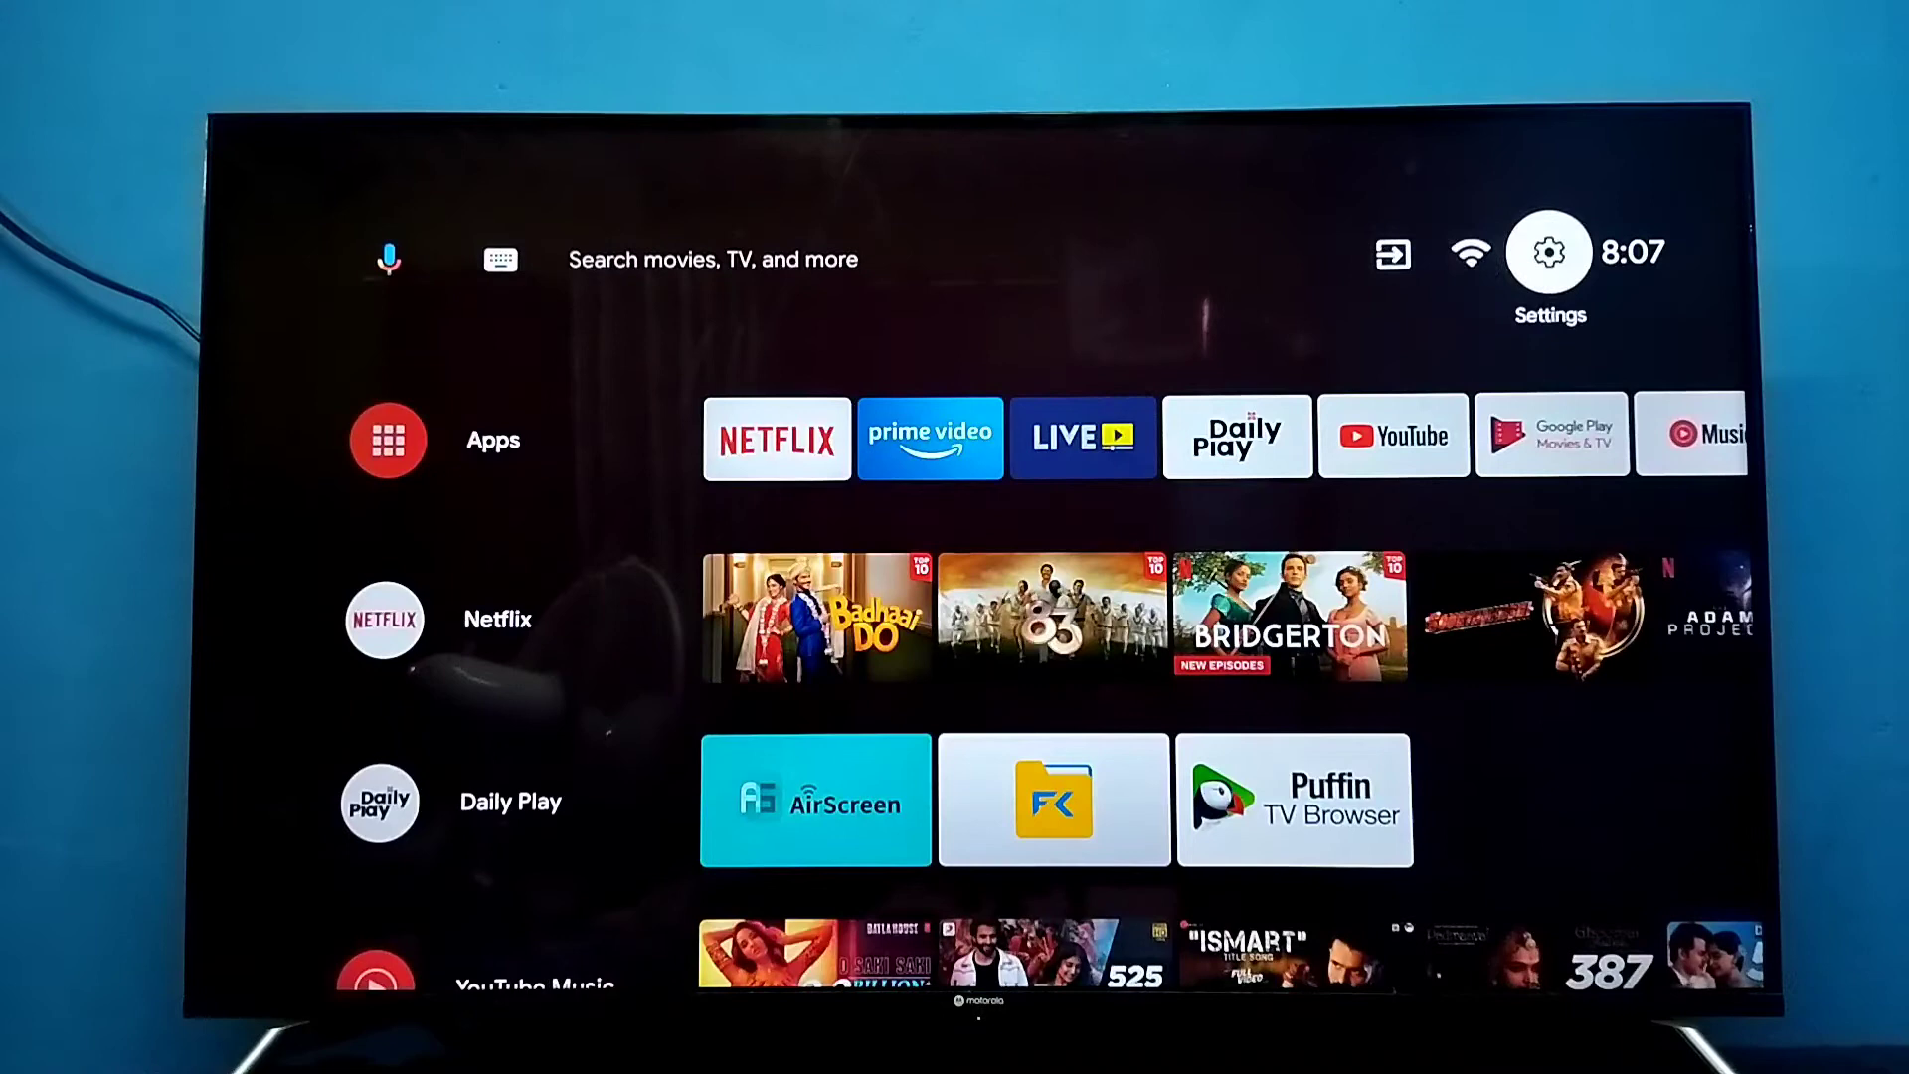
Go to Settings > Device Preferences > Keyboard and confirm Gboard is the current keyboard
key(Return)
key(Down)
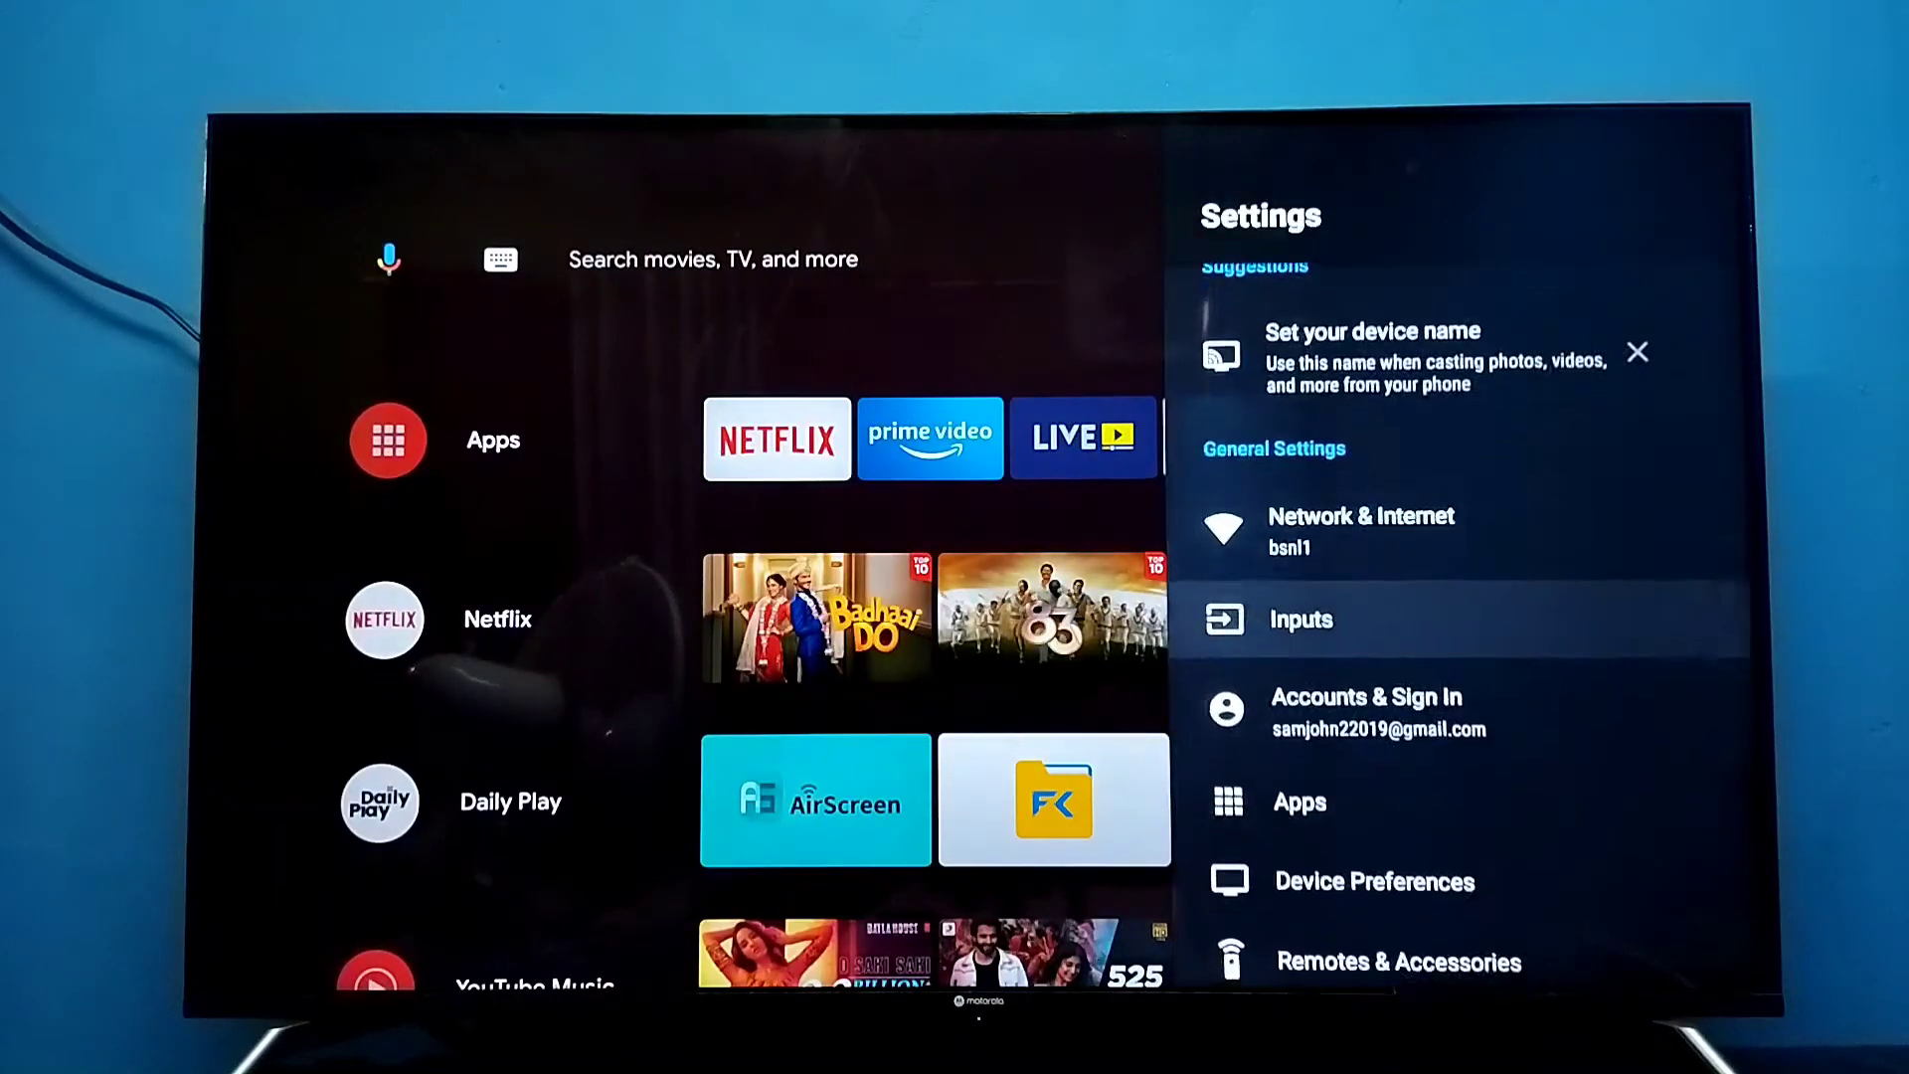
key(Down)
key(Down)
key(Down)
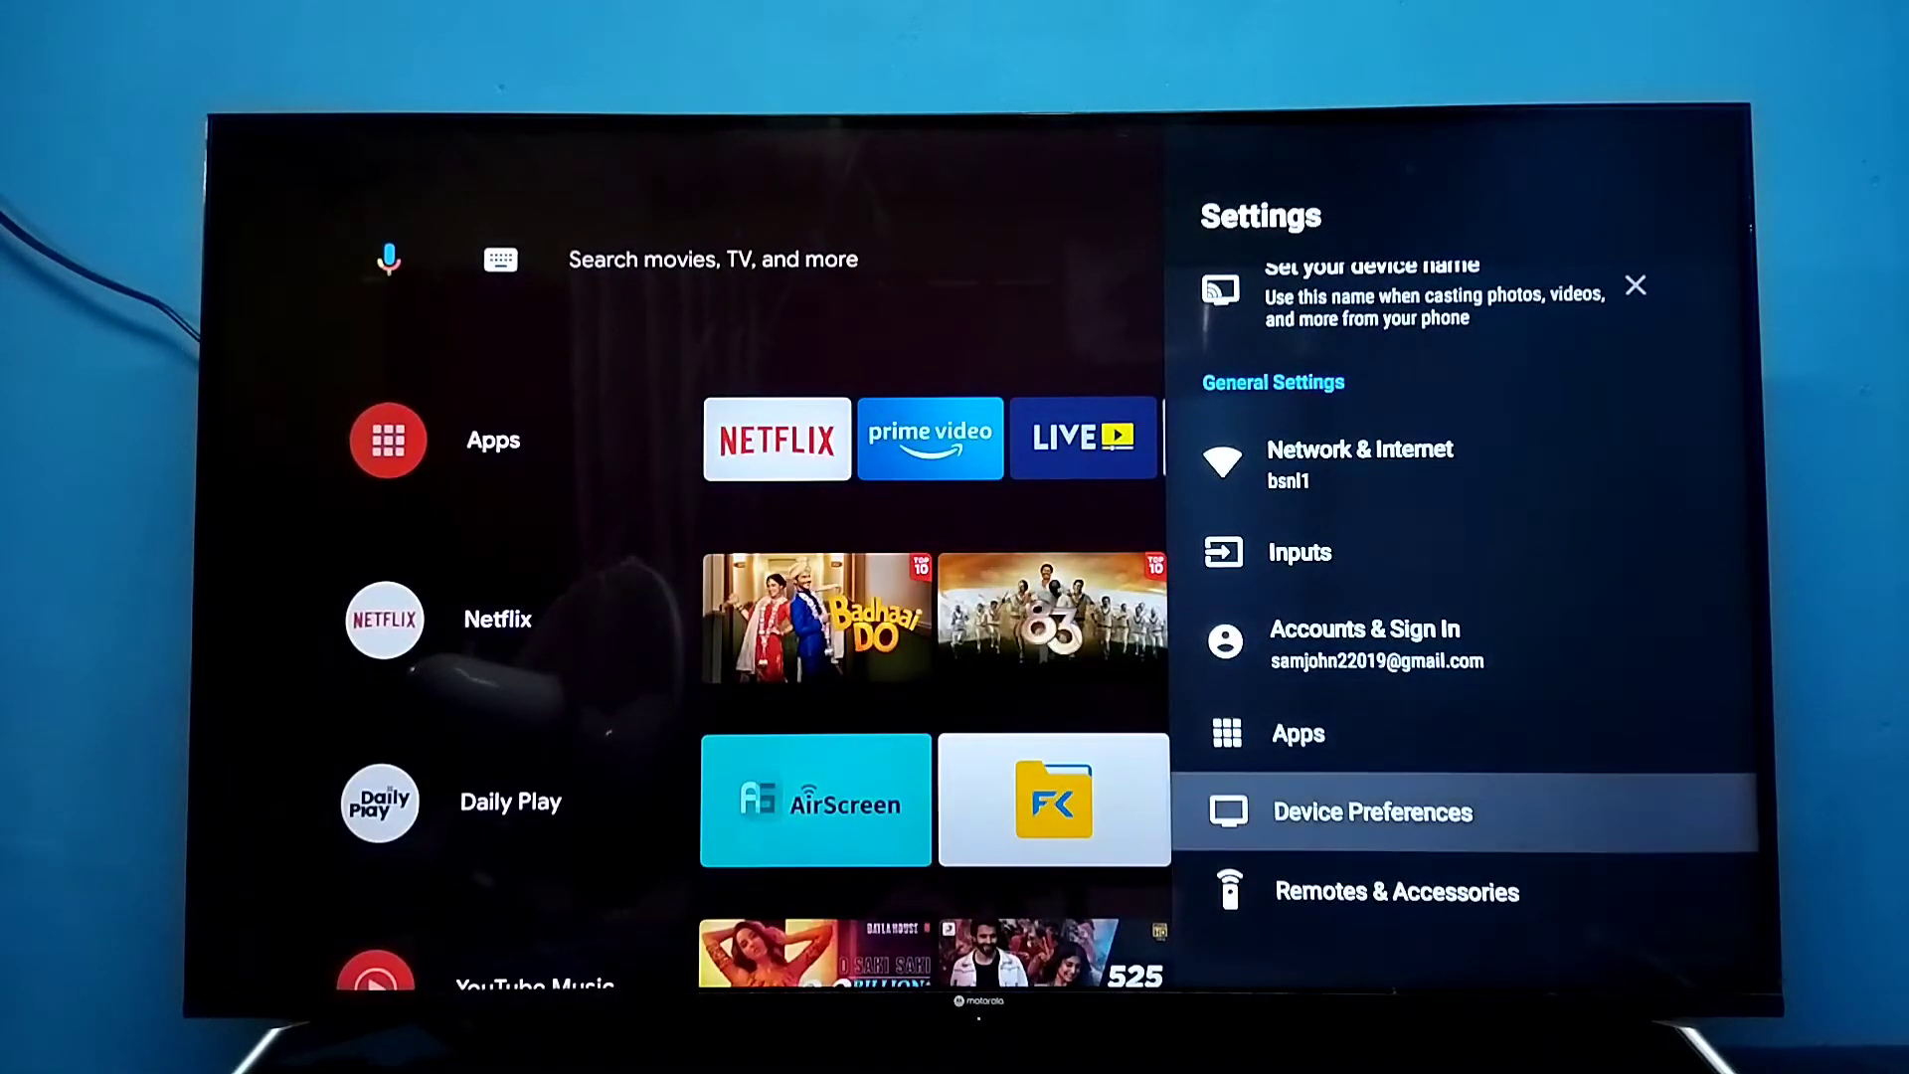
key(Return)
key(Down)
key(Down)
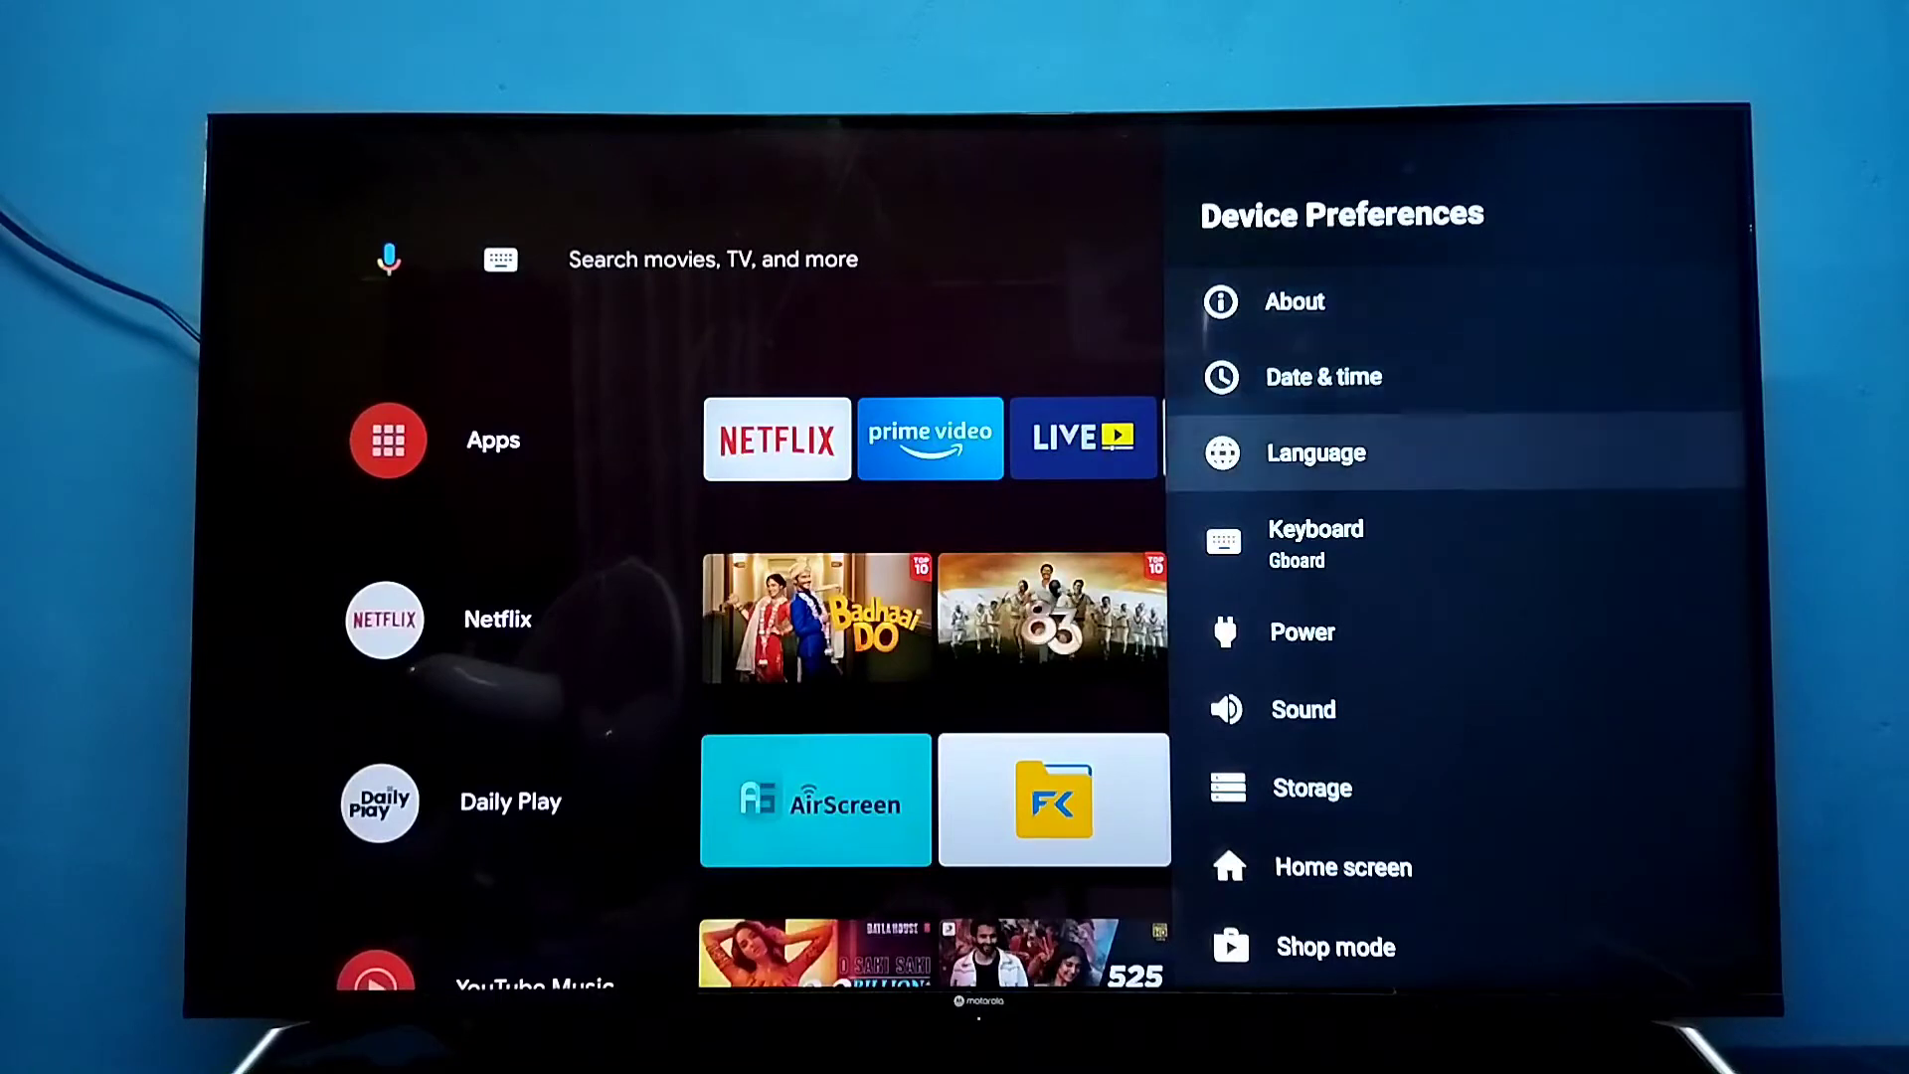
key(Down)
key(Return)
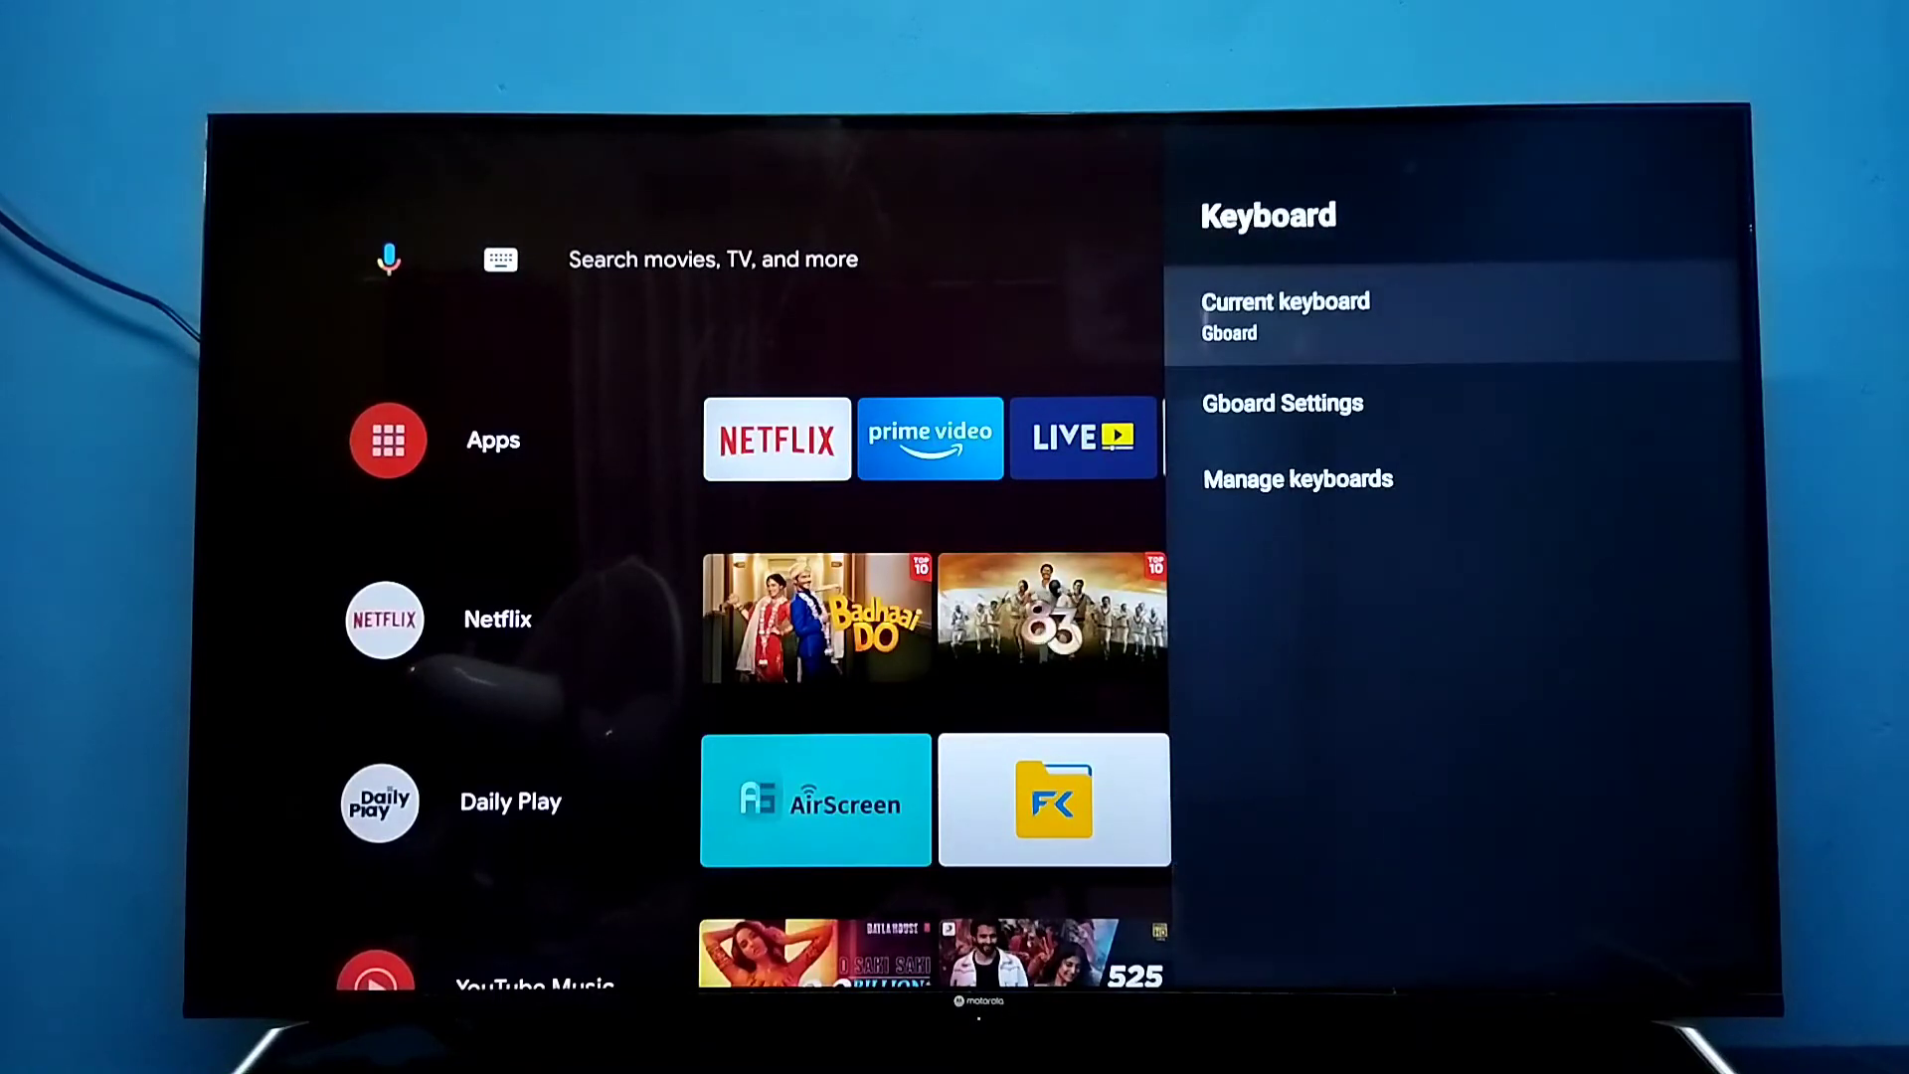
key(Return)
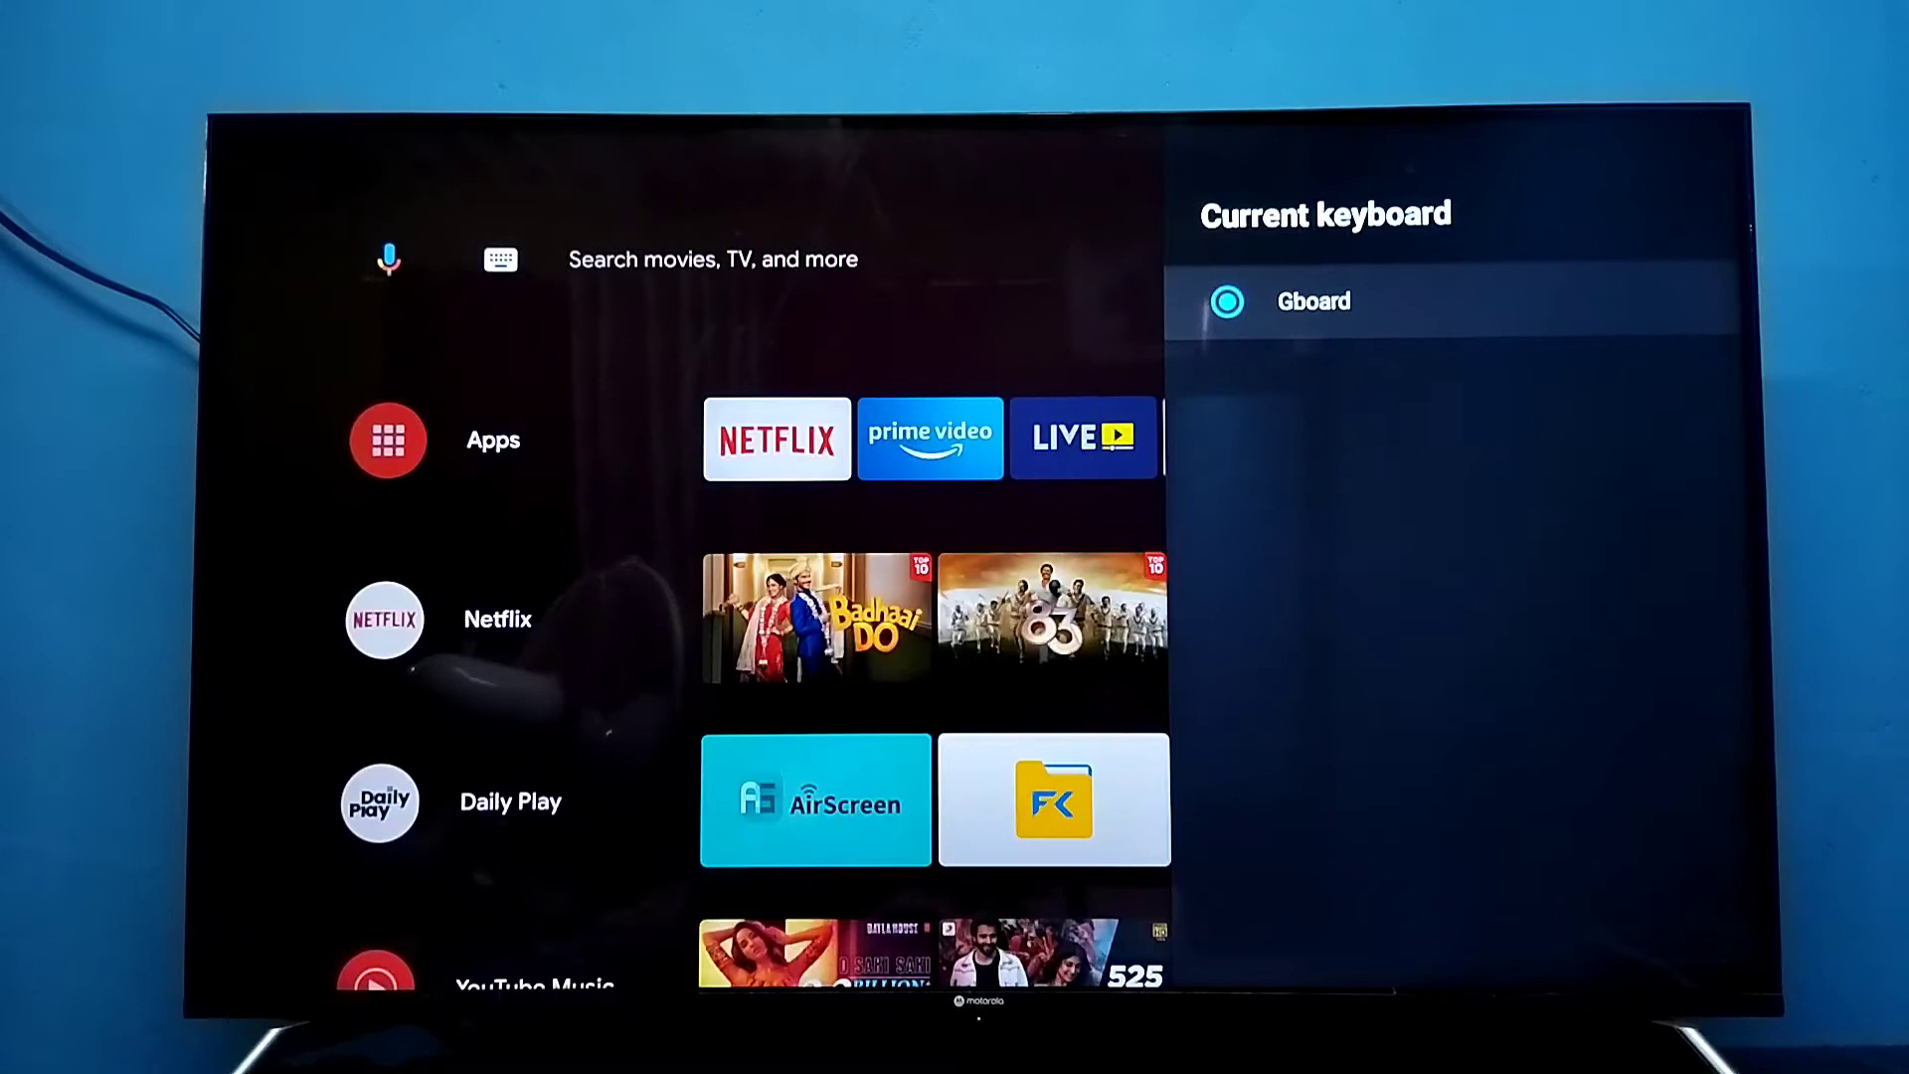
key(Escape)
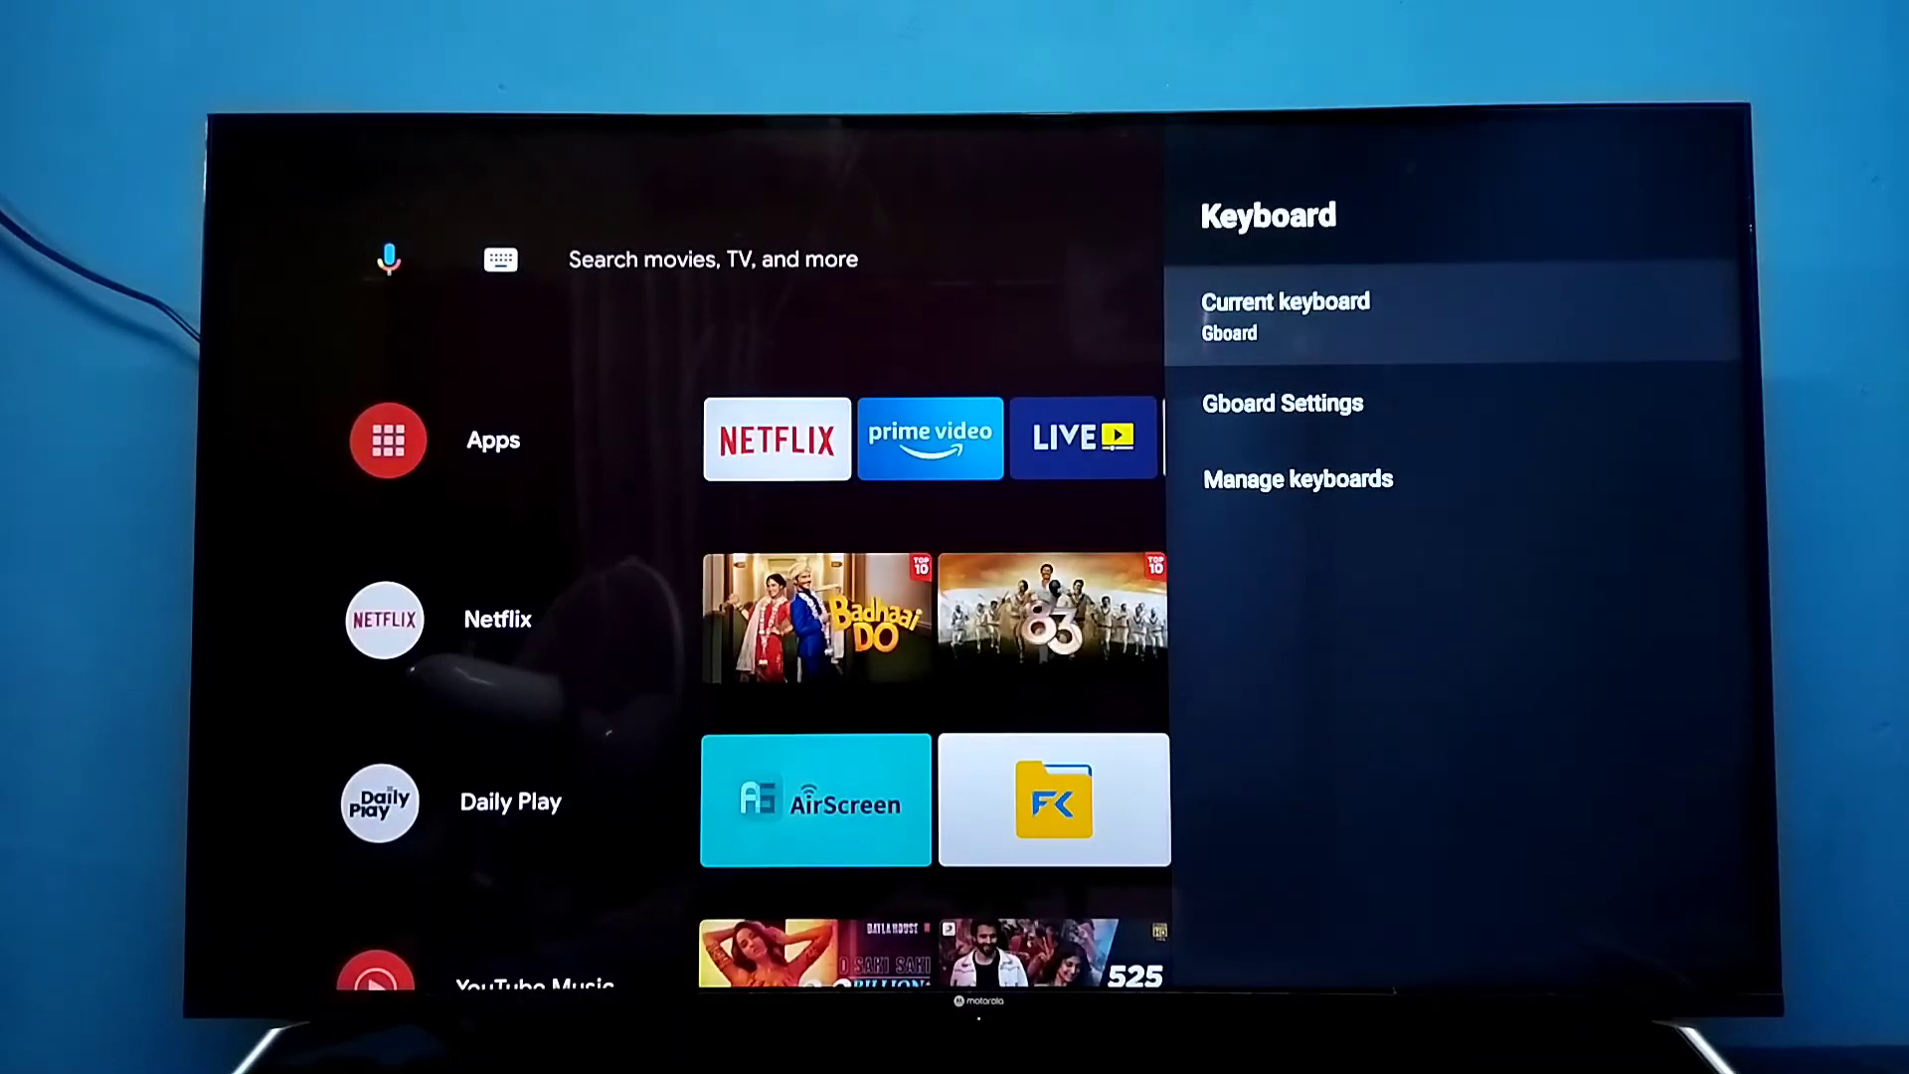
Switch on LeanKey Keyboard Pro under Manage keyboards, then return to the Keyboard menu
key(Down)
key(Down)
key(Return)
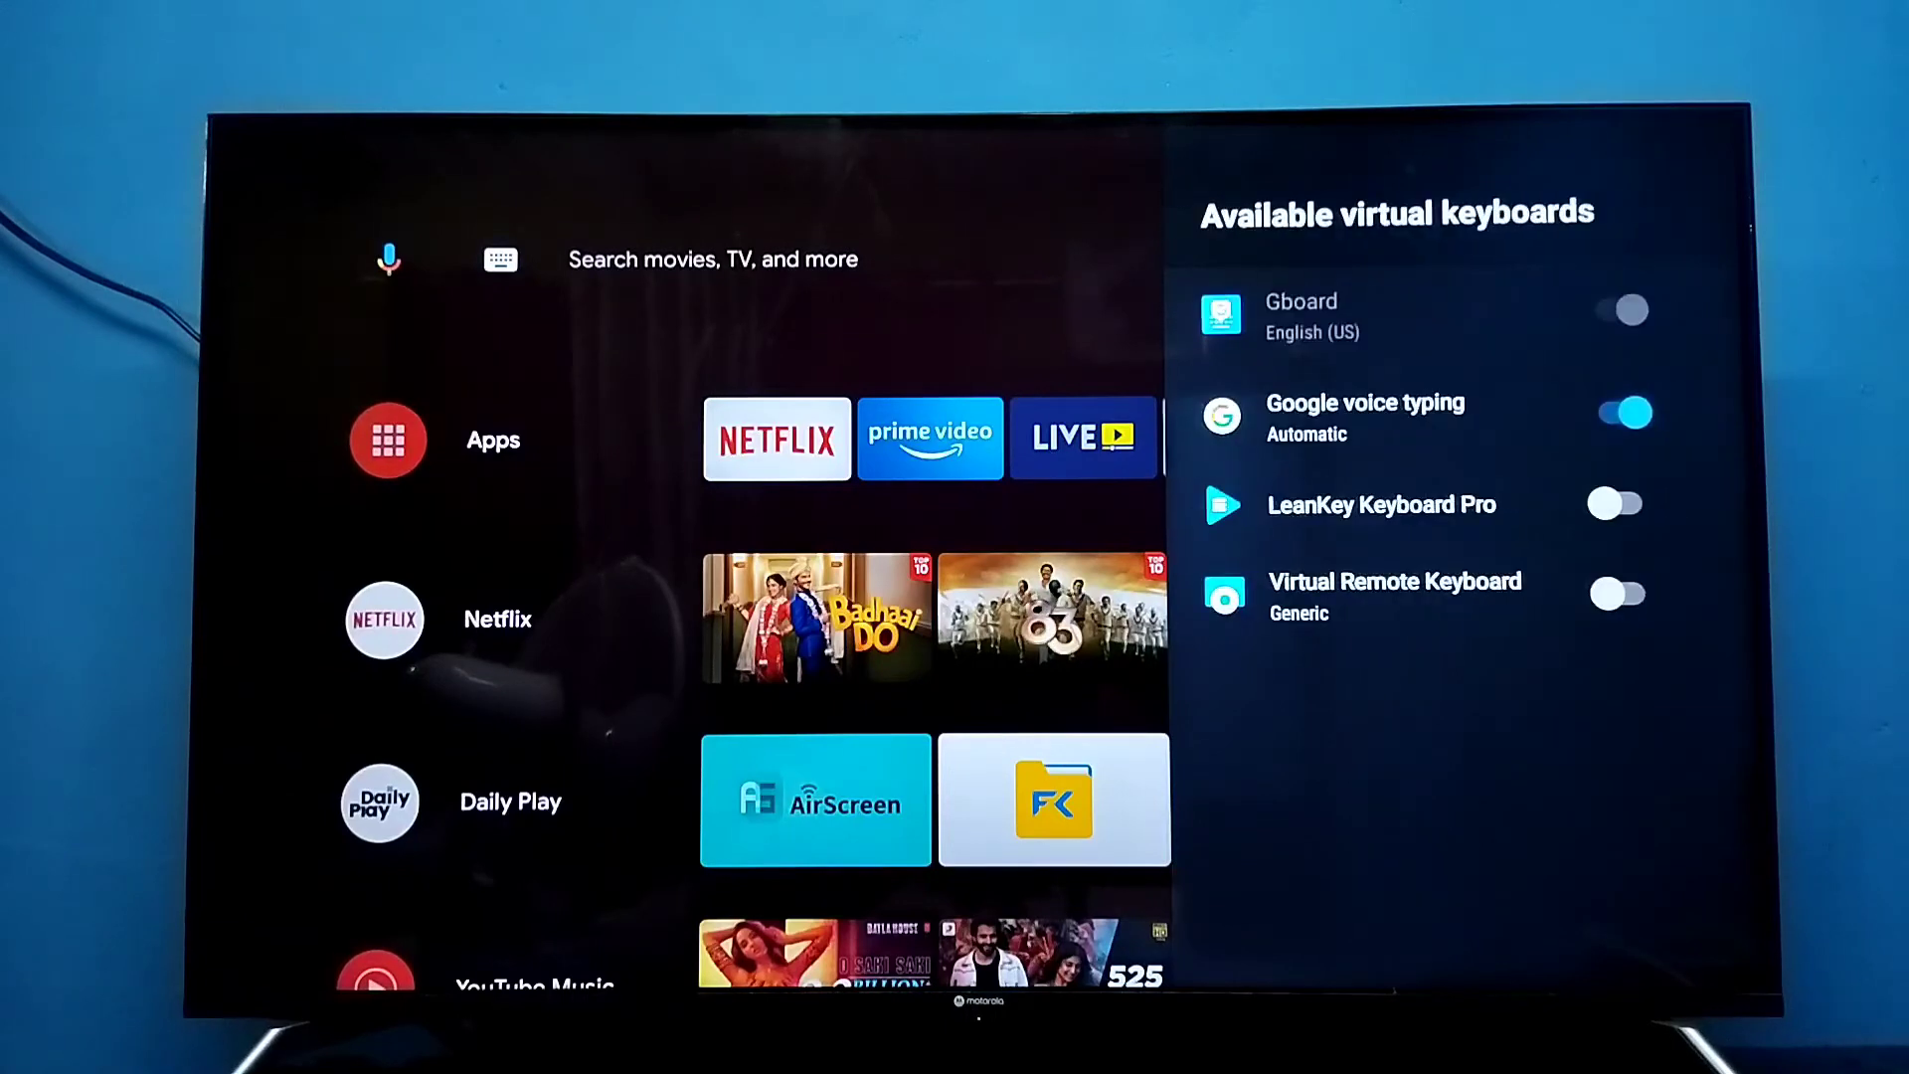
key(Down)
key(Down)
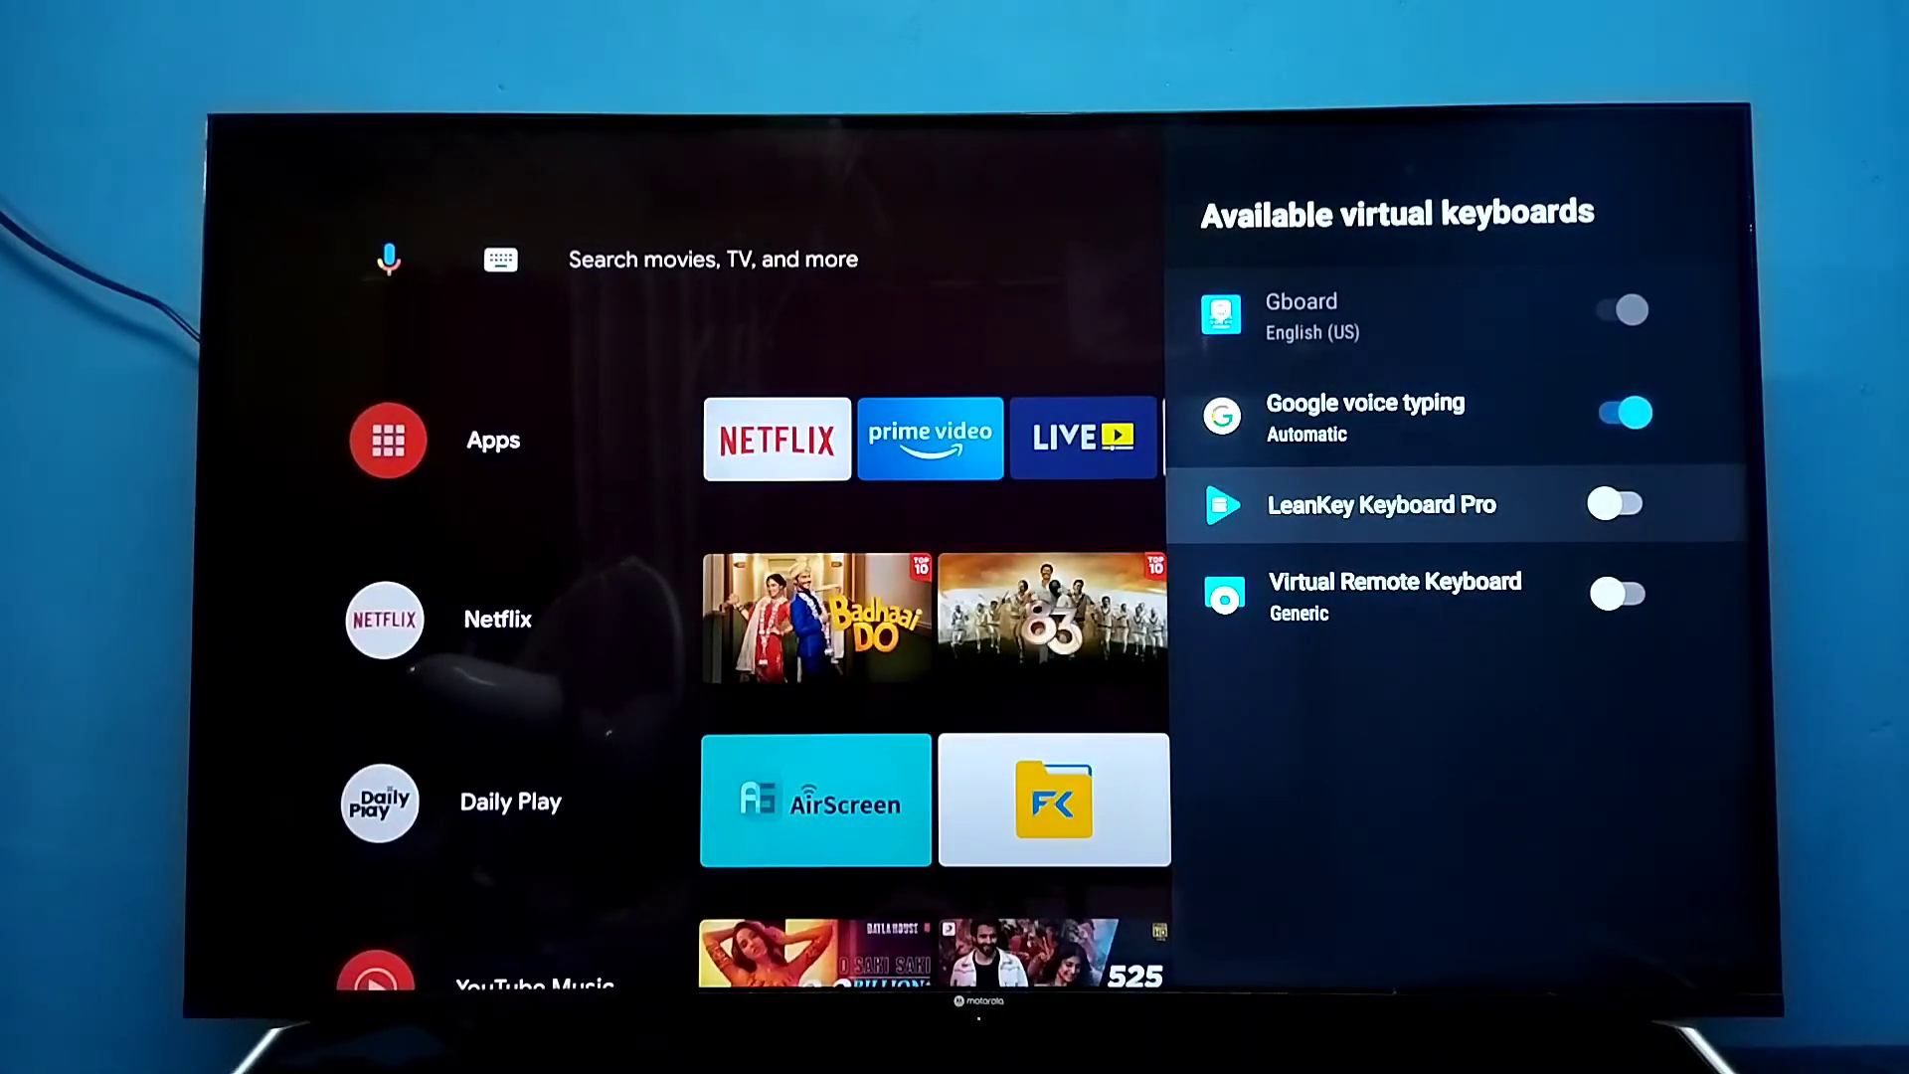
key(Return)
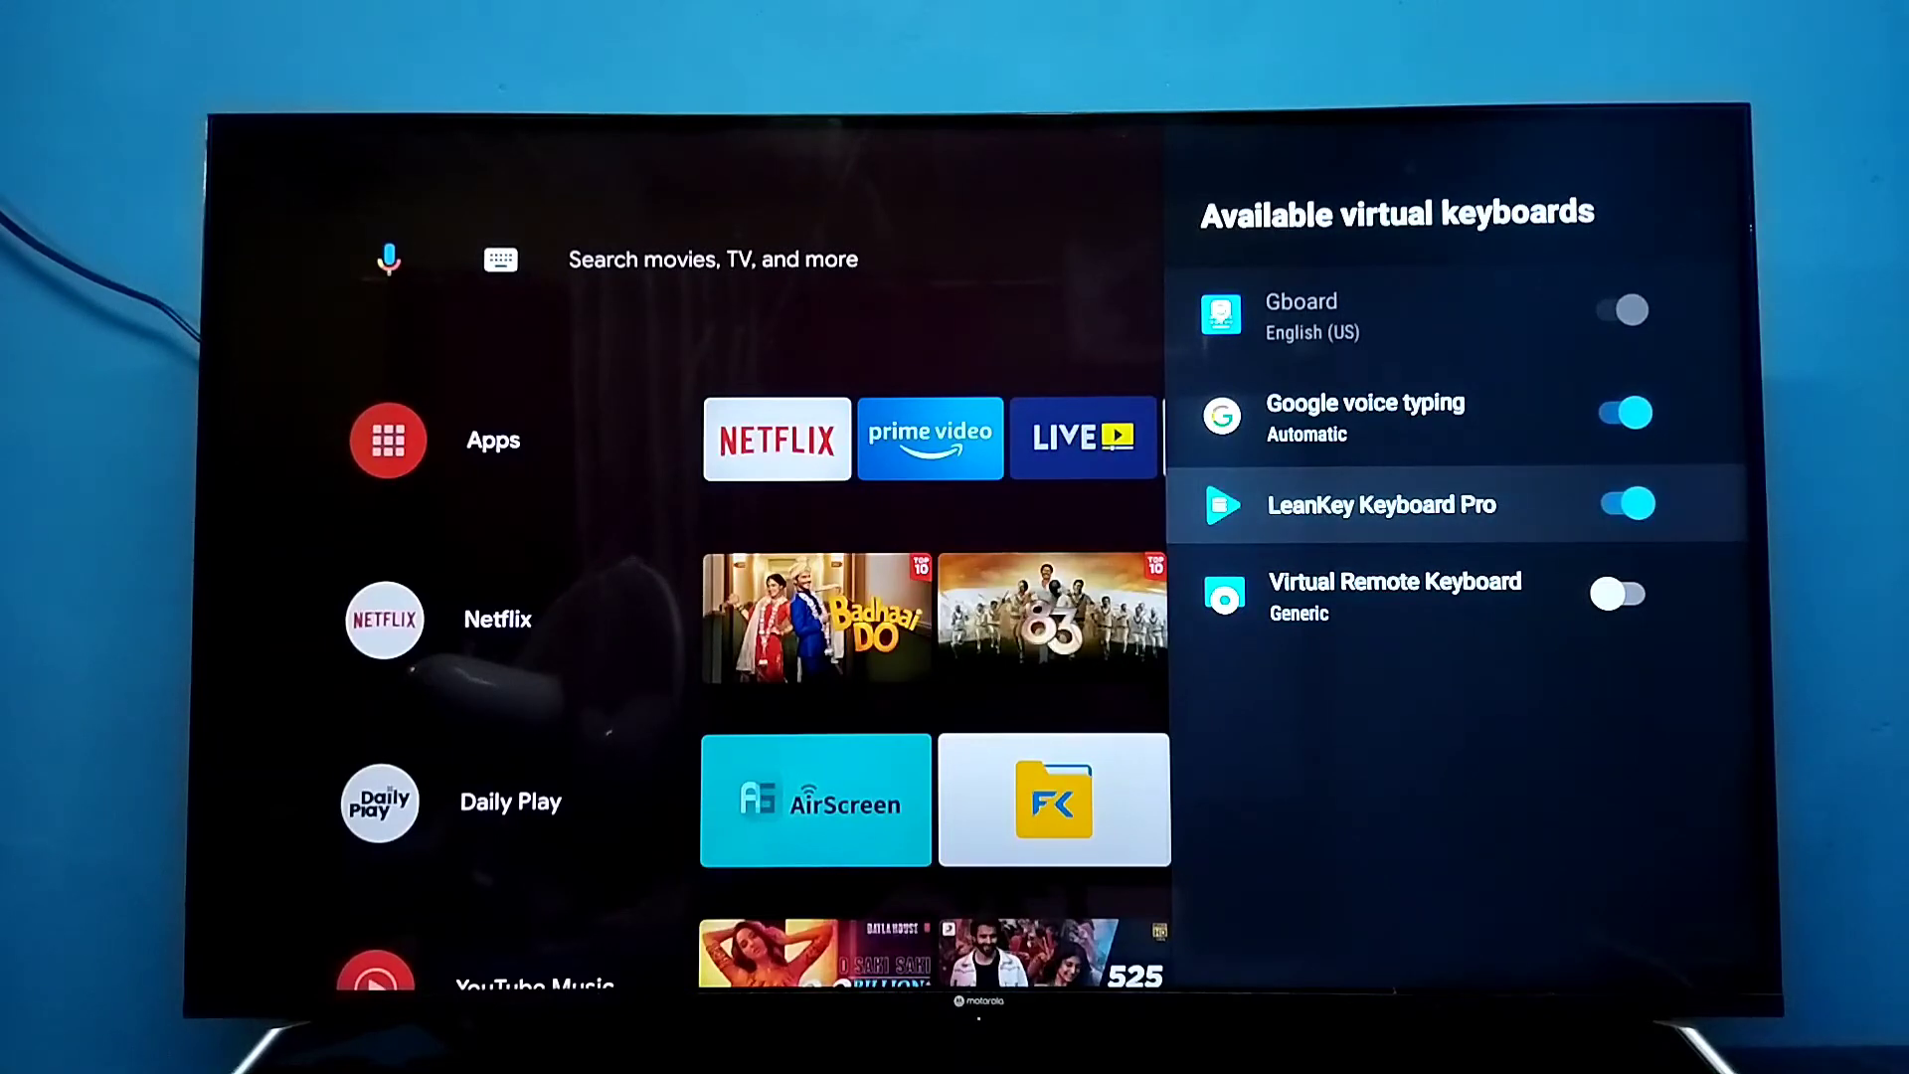
key(Escape)
Choose LeanKey Keyboard Pro as Current keyboard, then exit Settings to the home screen
key(Up)
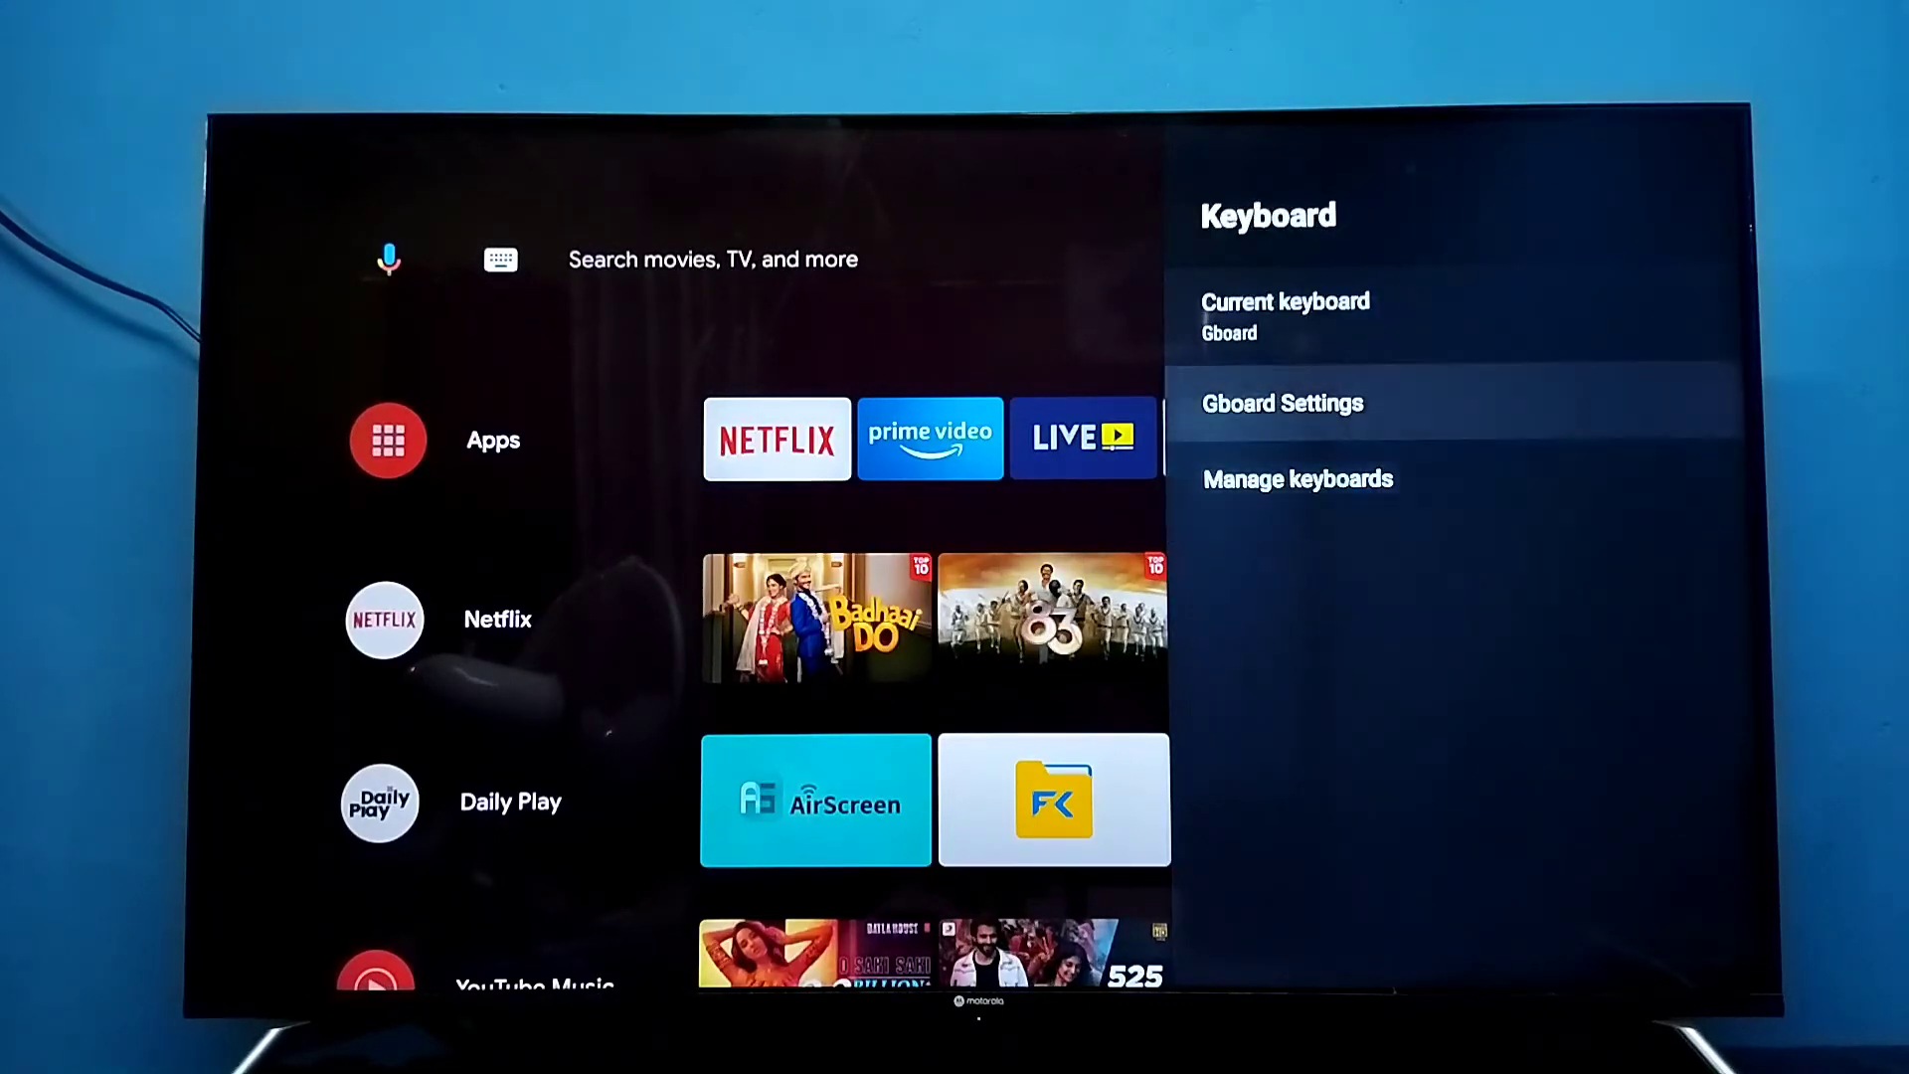
key(Up)
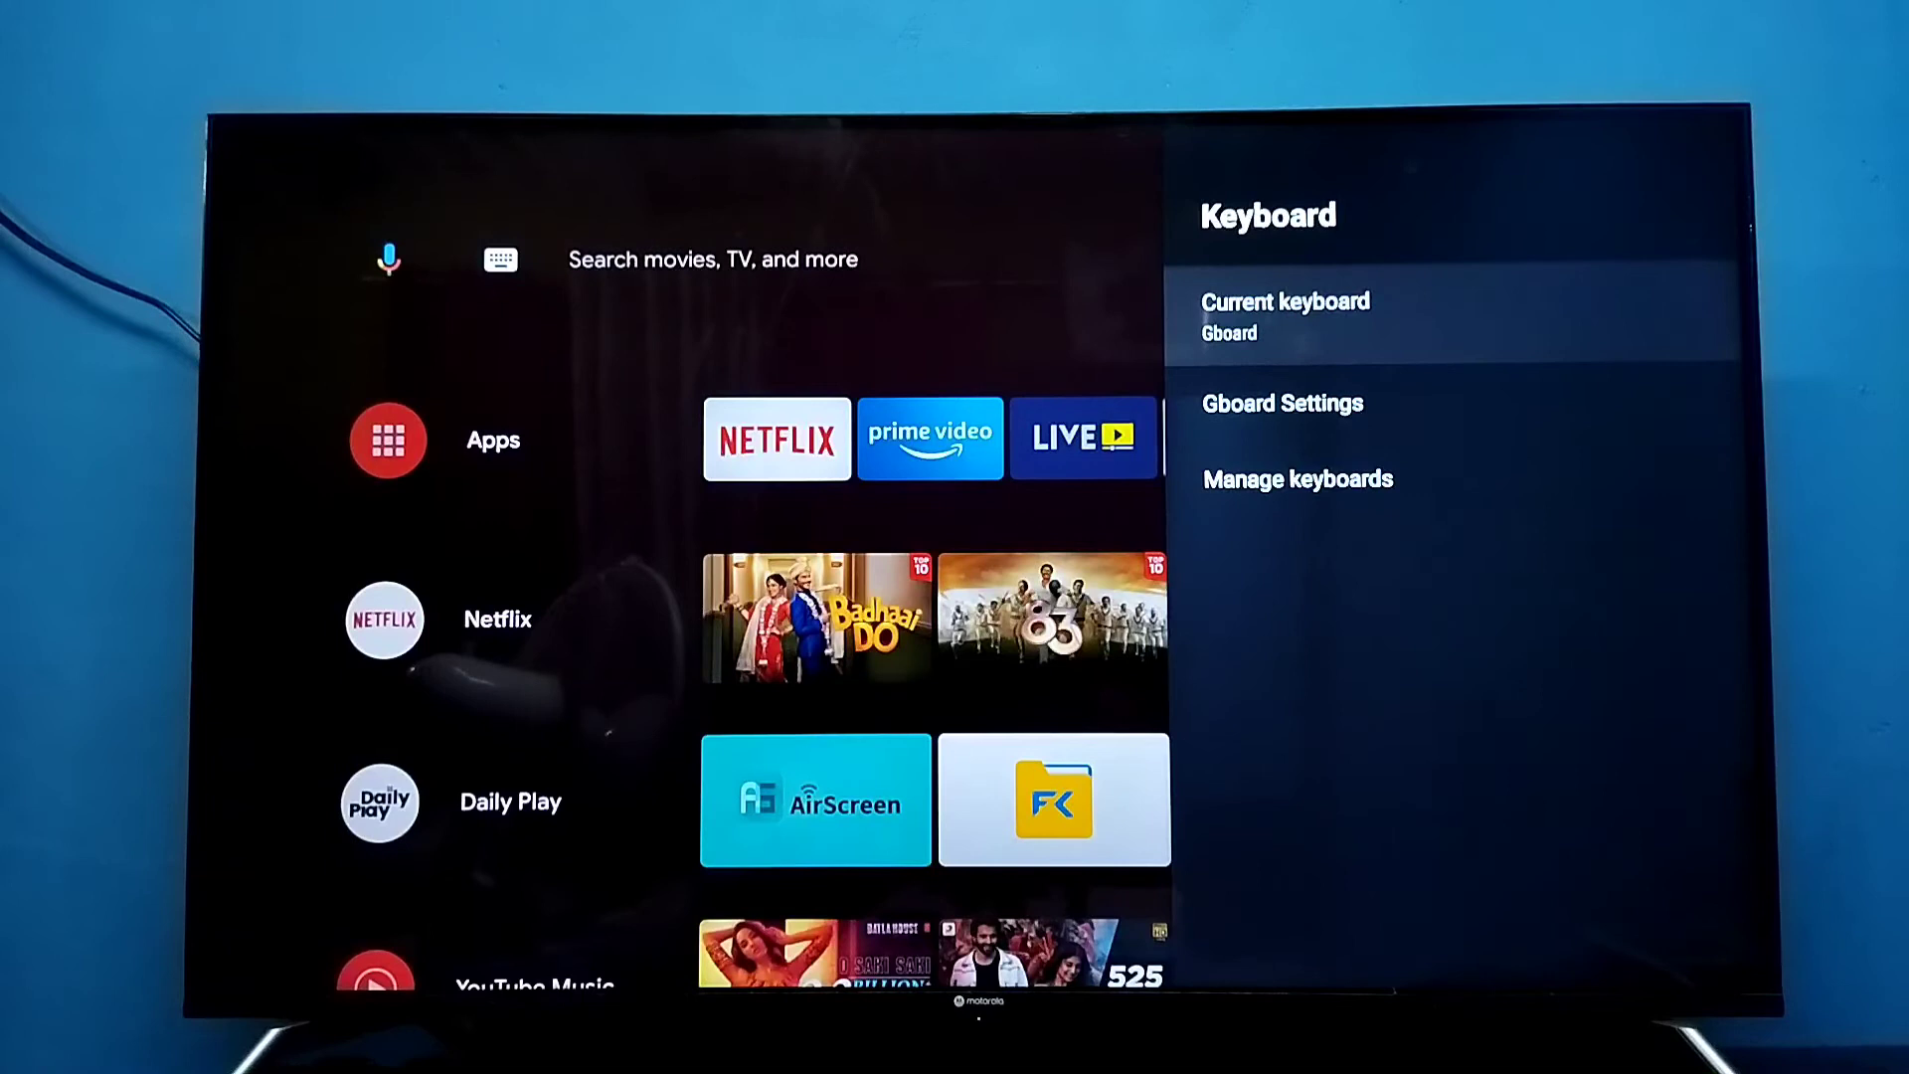
key(Return)
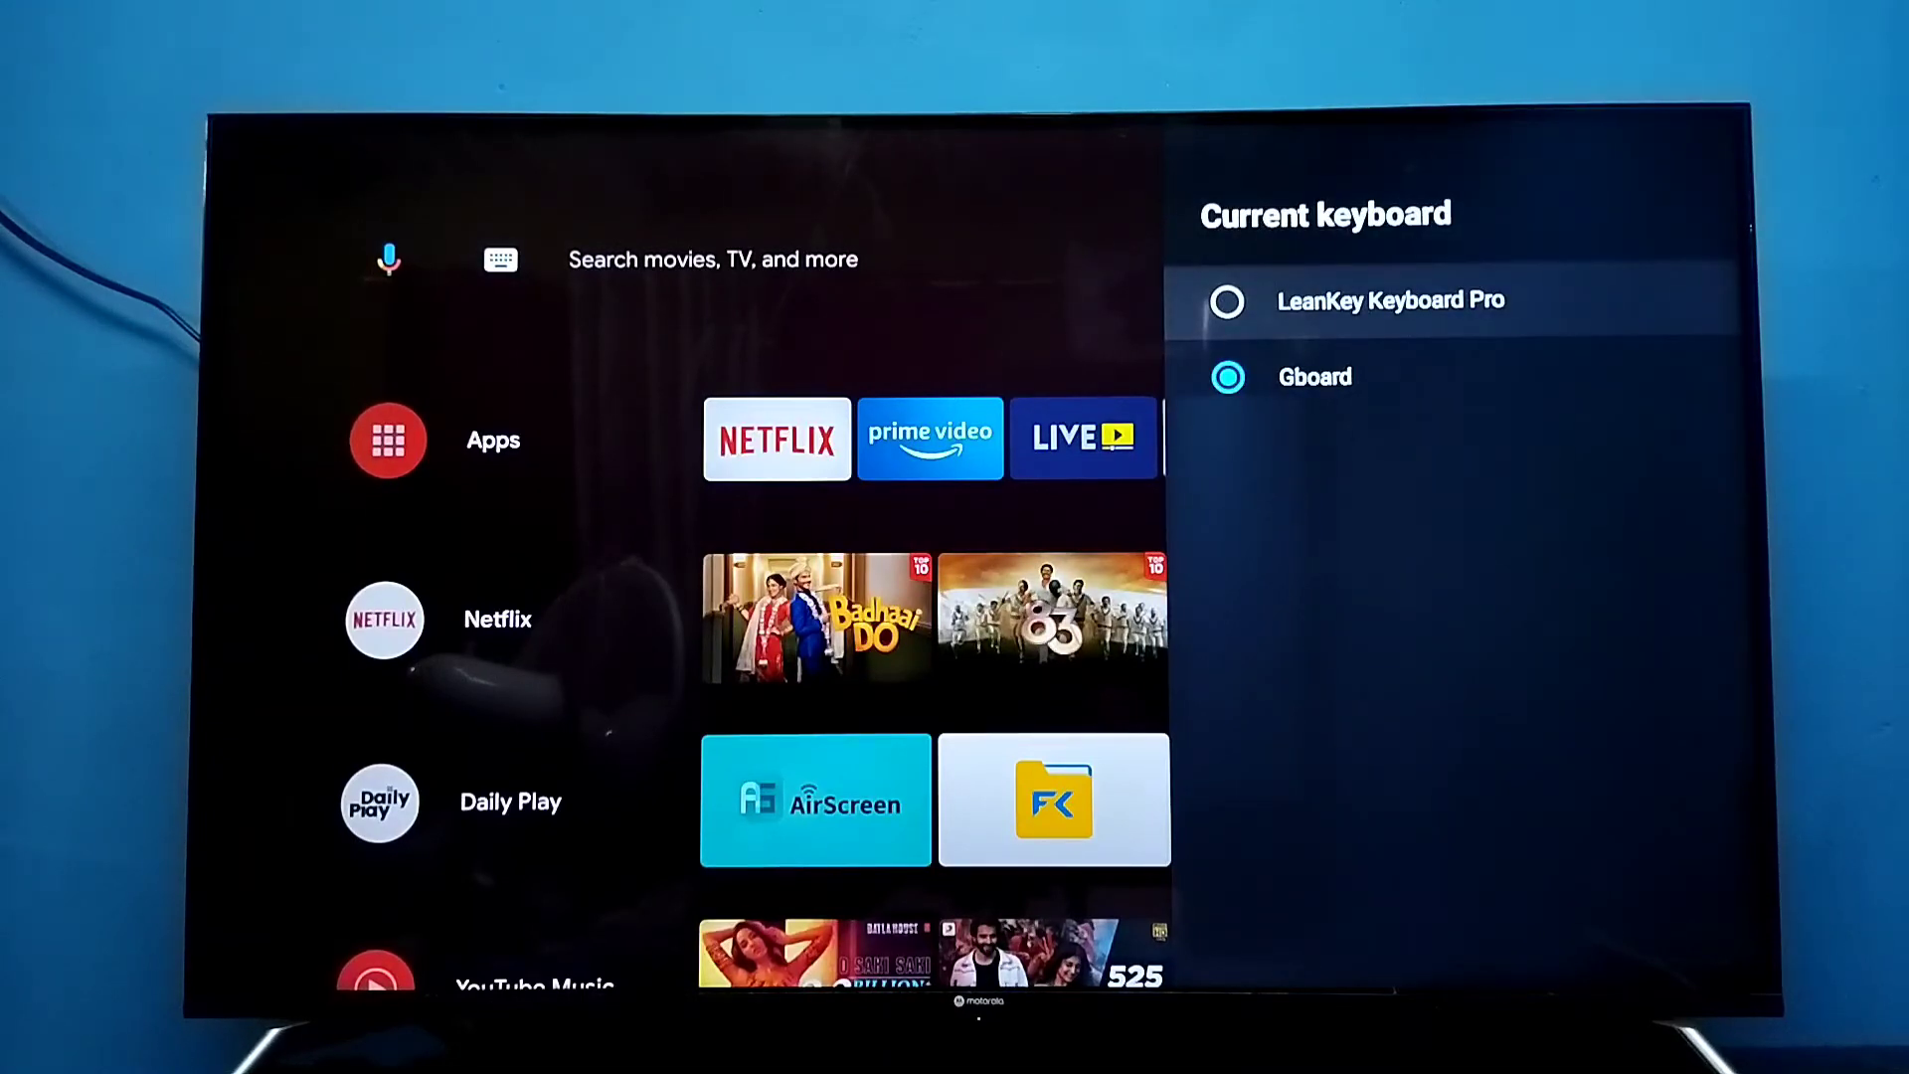
key(Return)
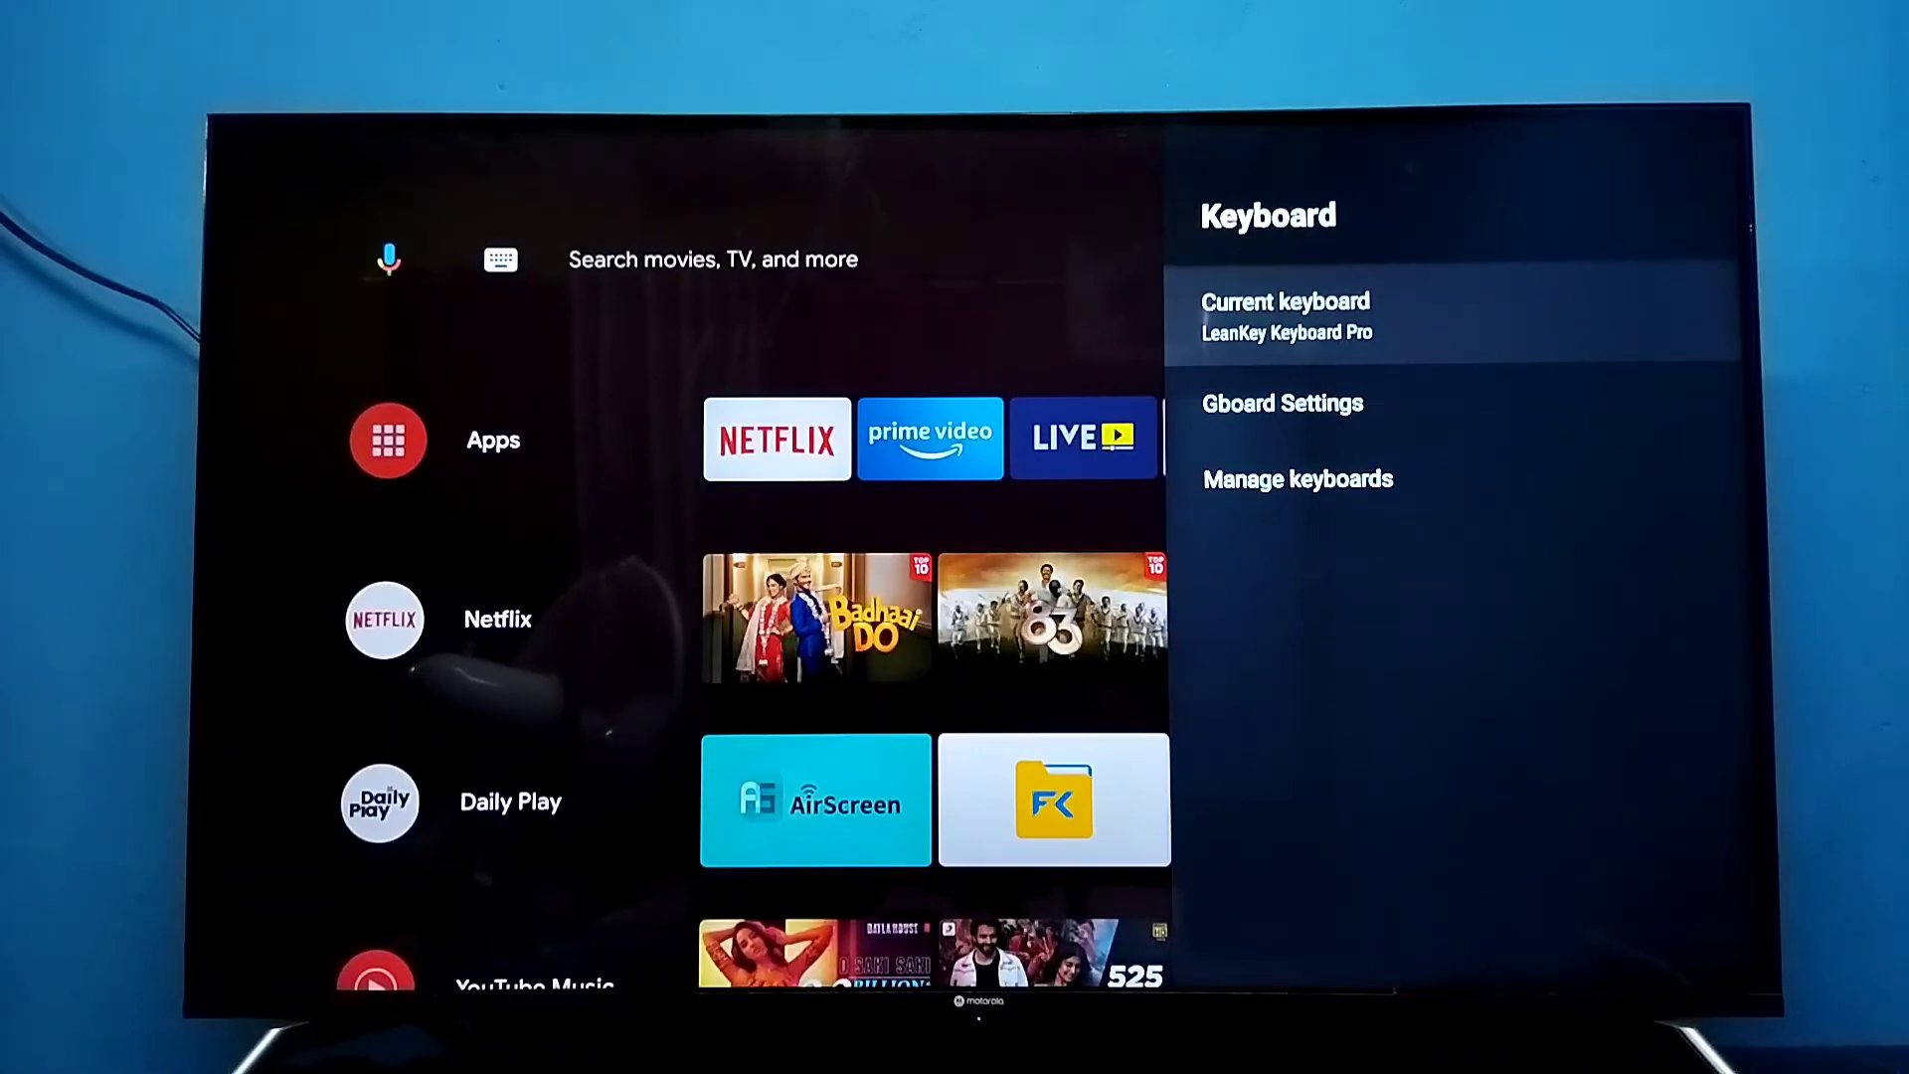
key(Escape)
key(Escape)
key(Escape)
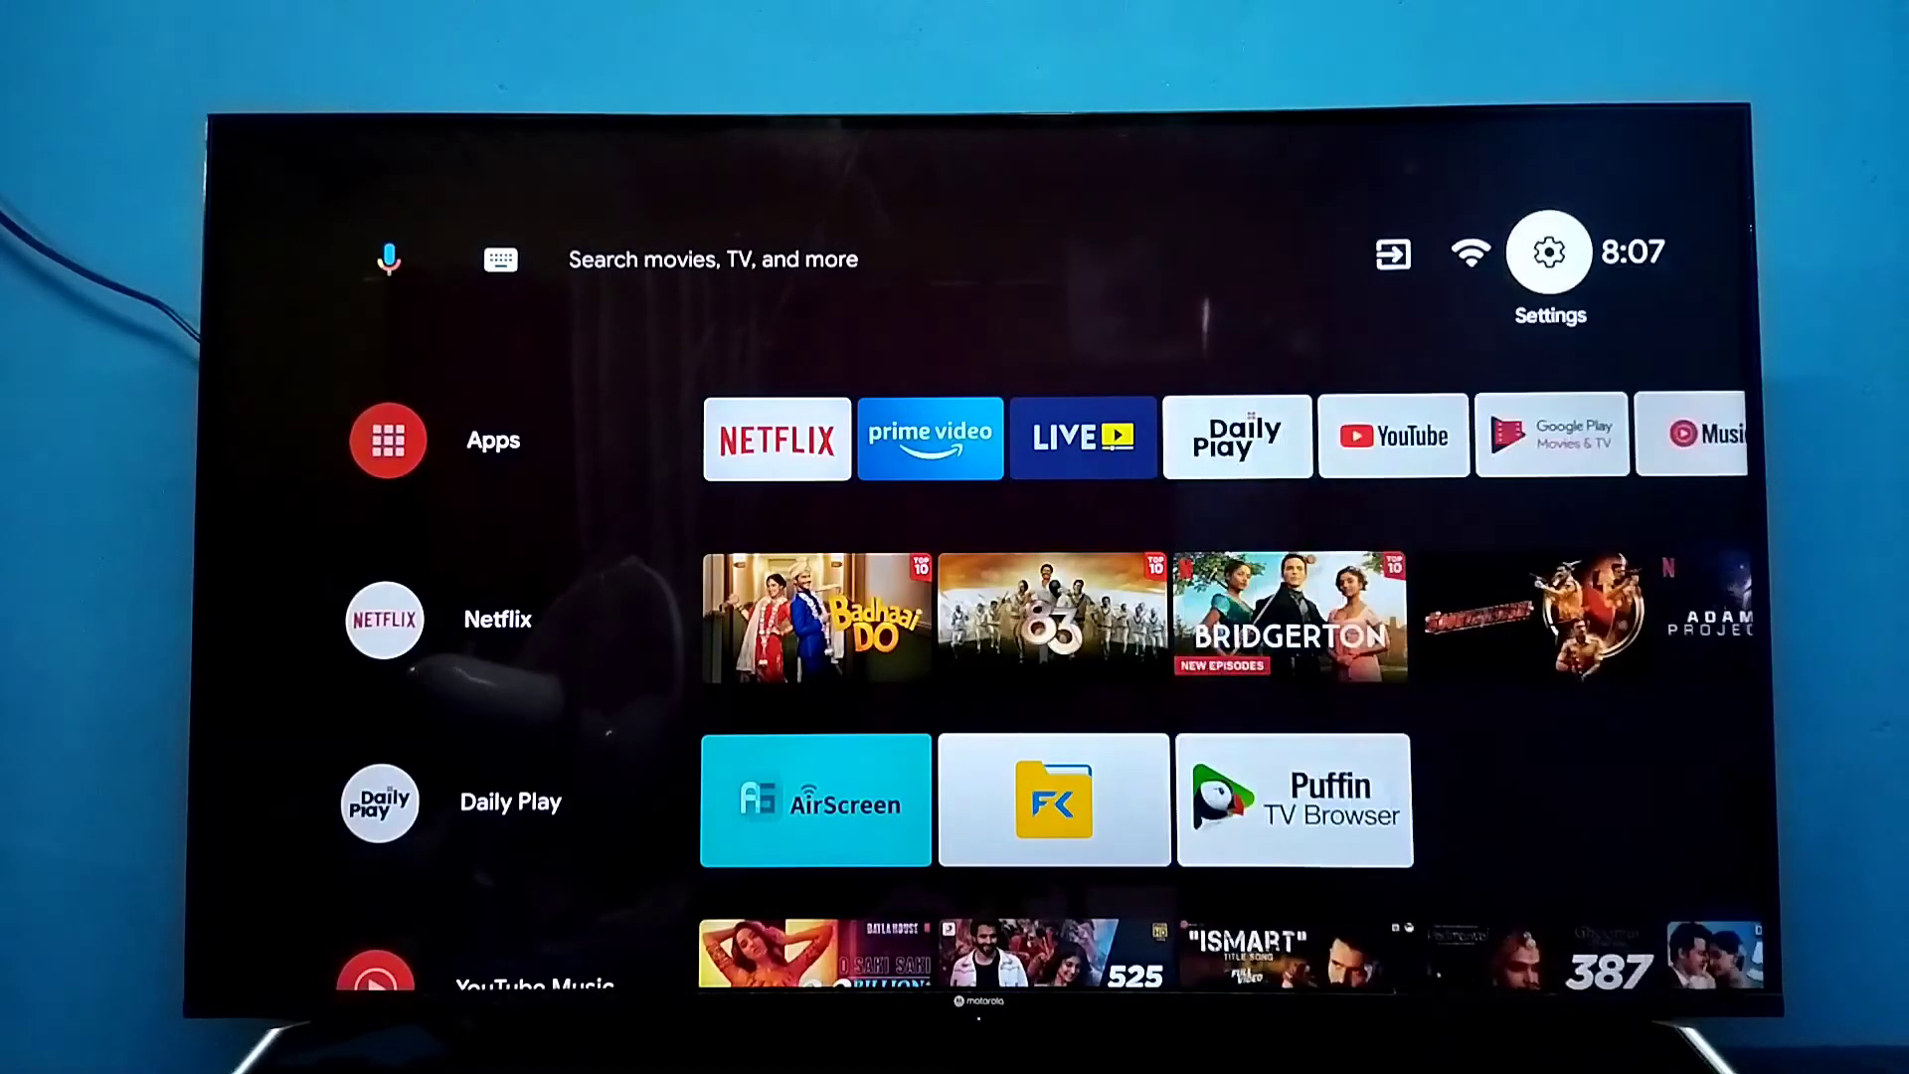
Browse the LeanKey keys in Google search without typing, then hide the keyboard
key(Left)
key(Left)
key(Left)
key(Left)
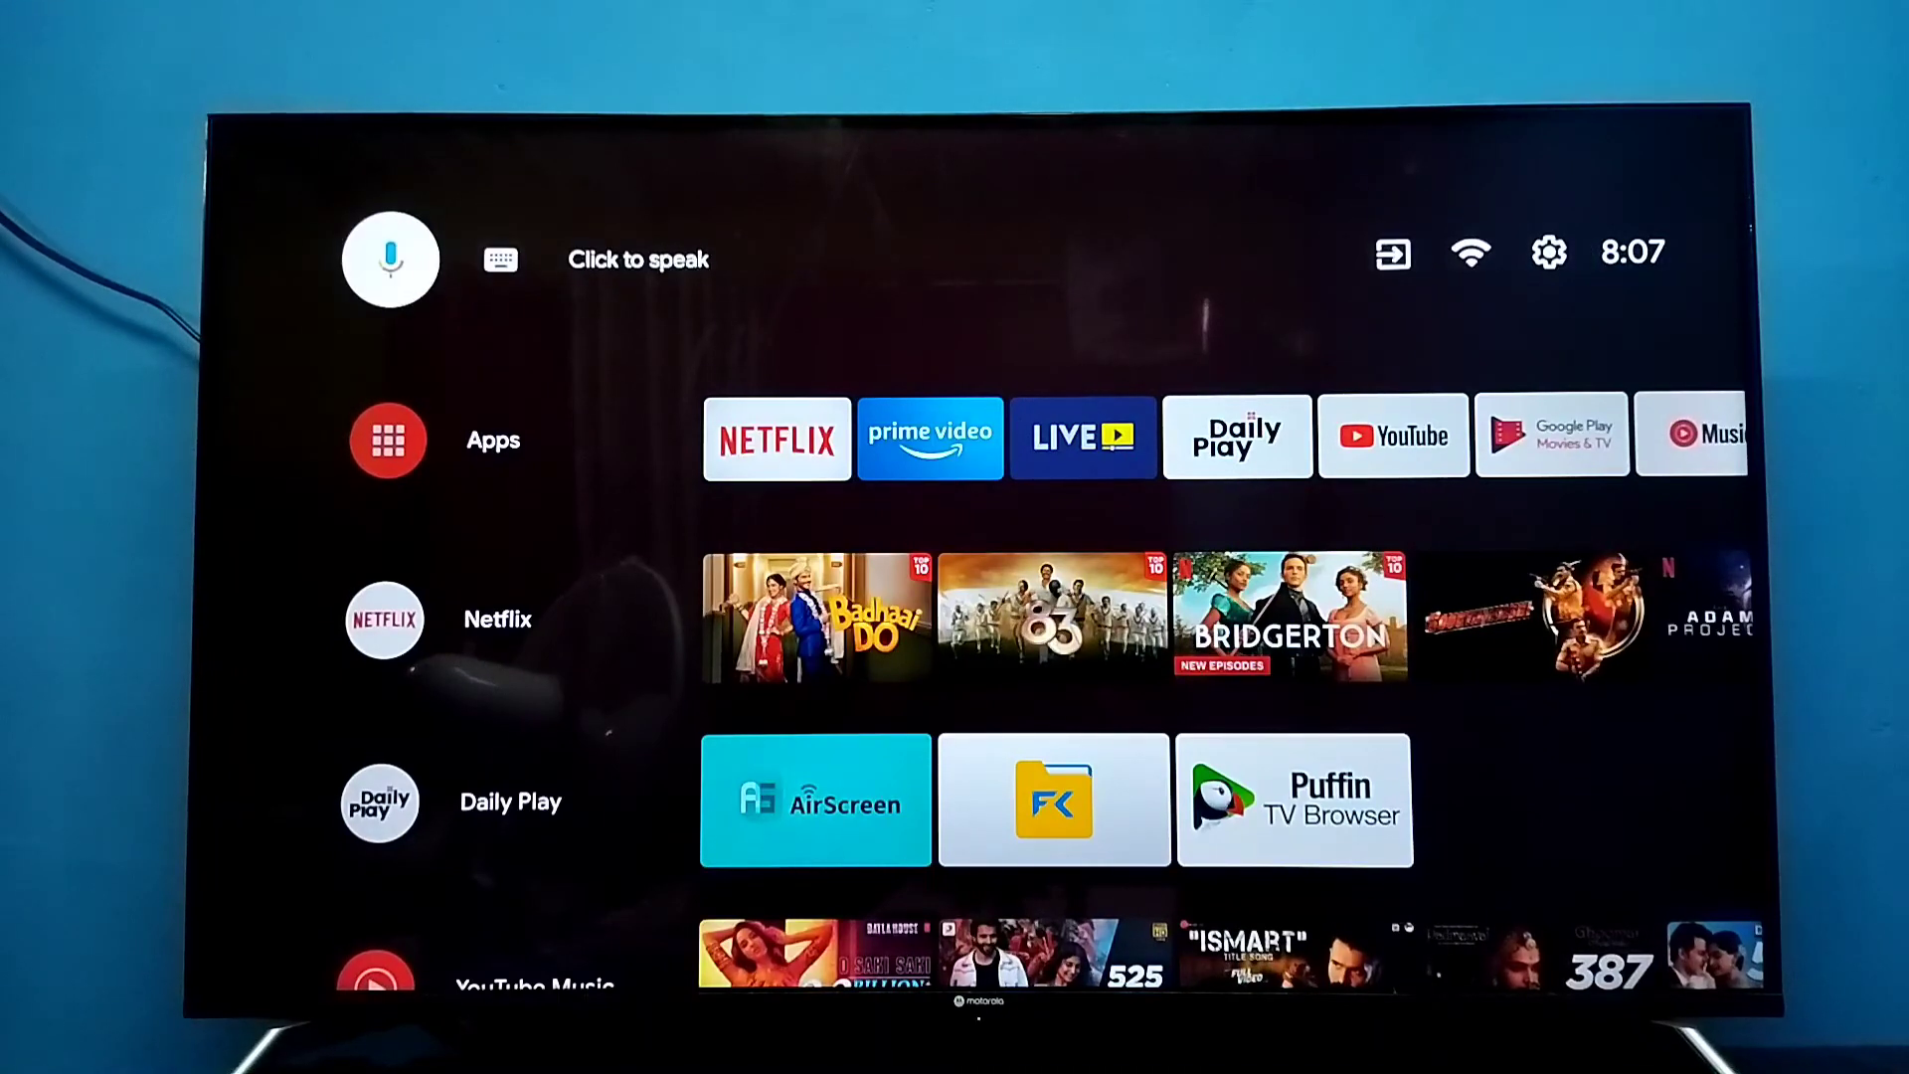
key(Right)
key(Return)
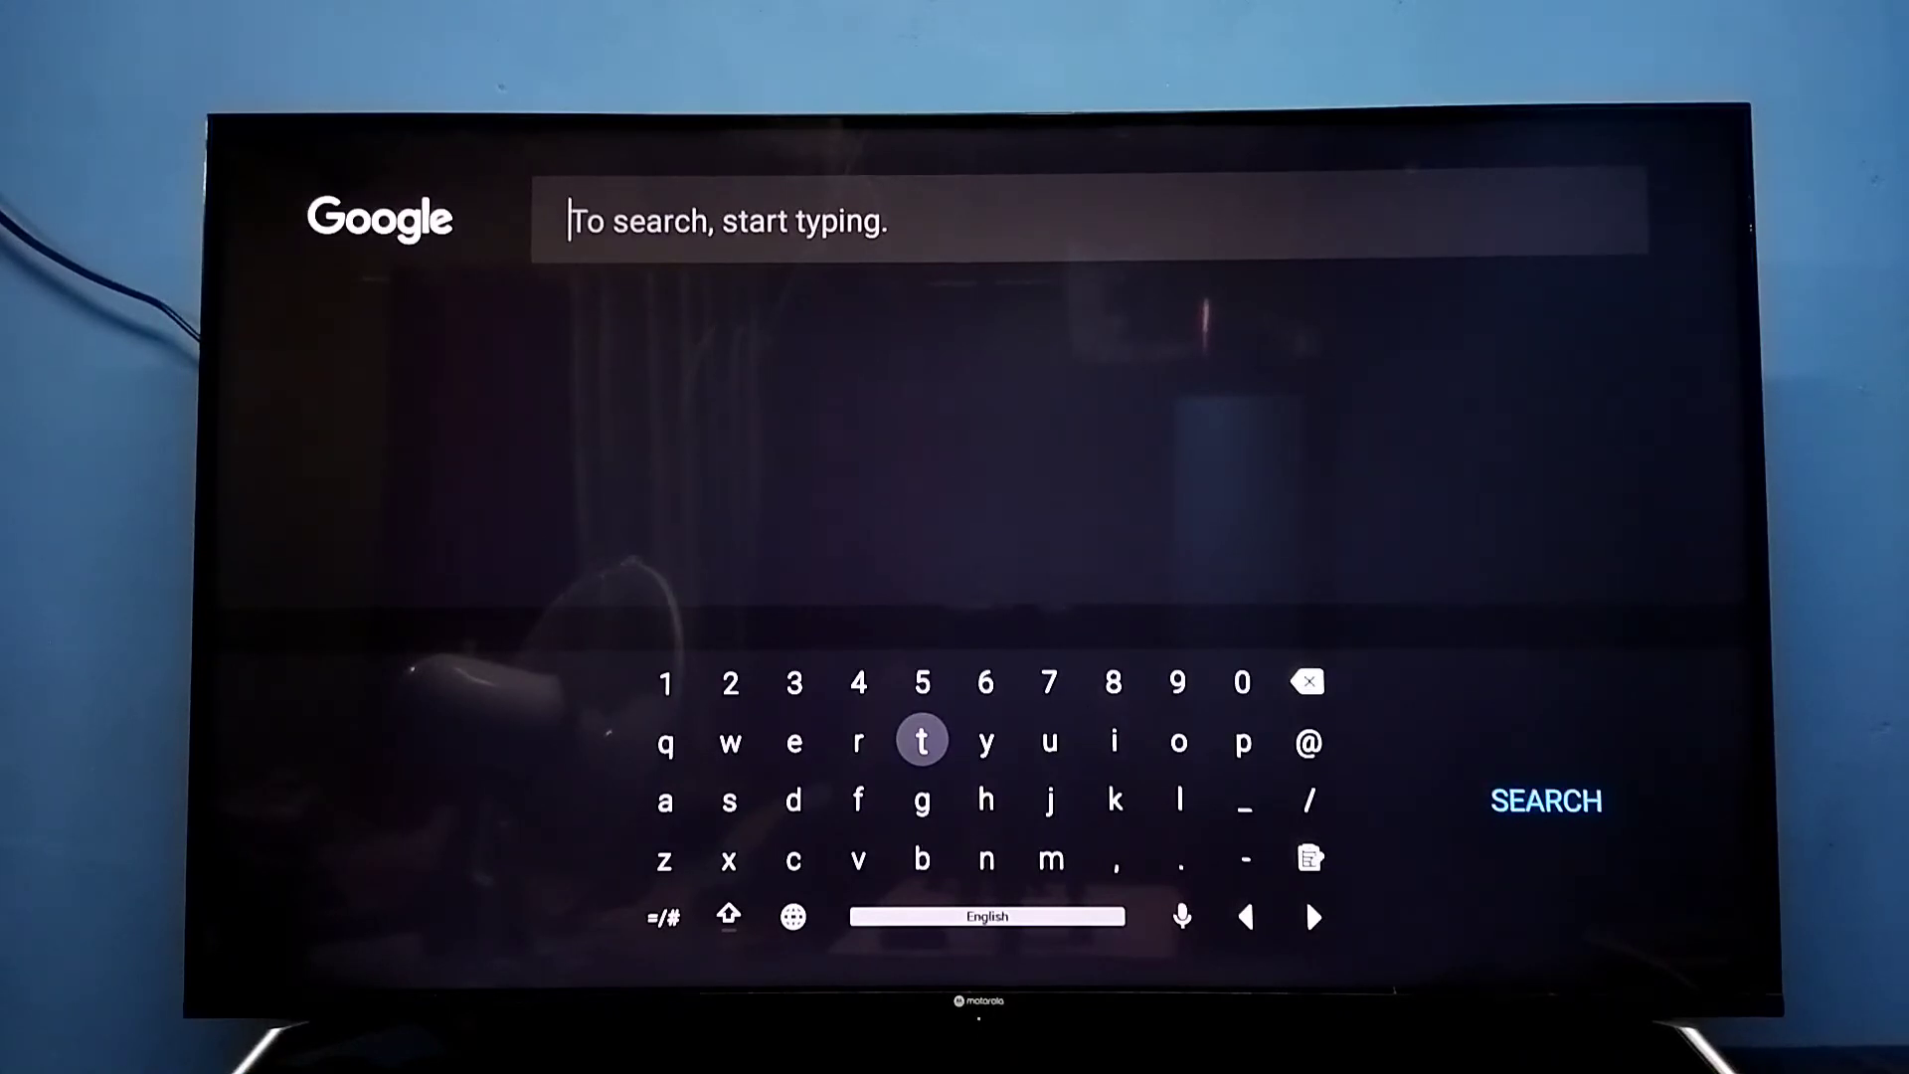
key(Down)
key(Down)
key(Left)
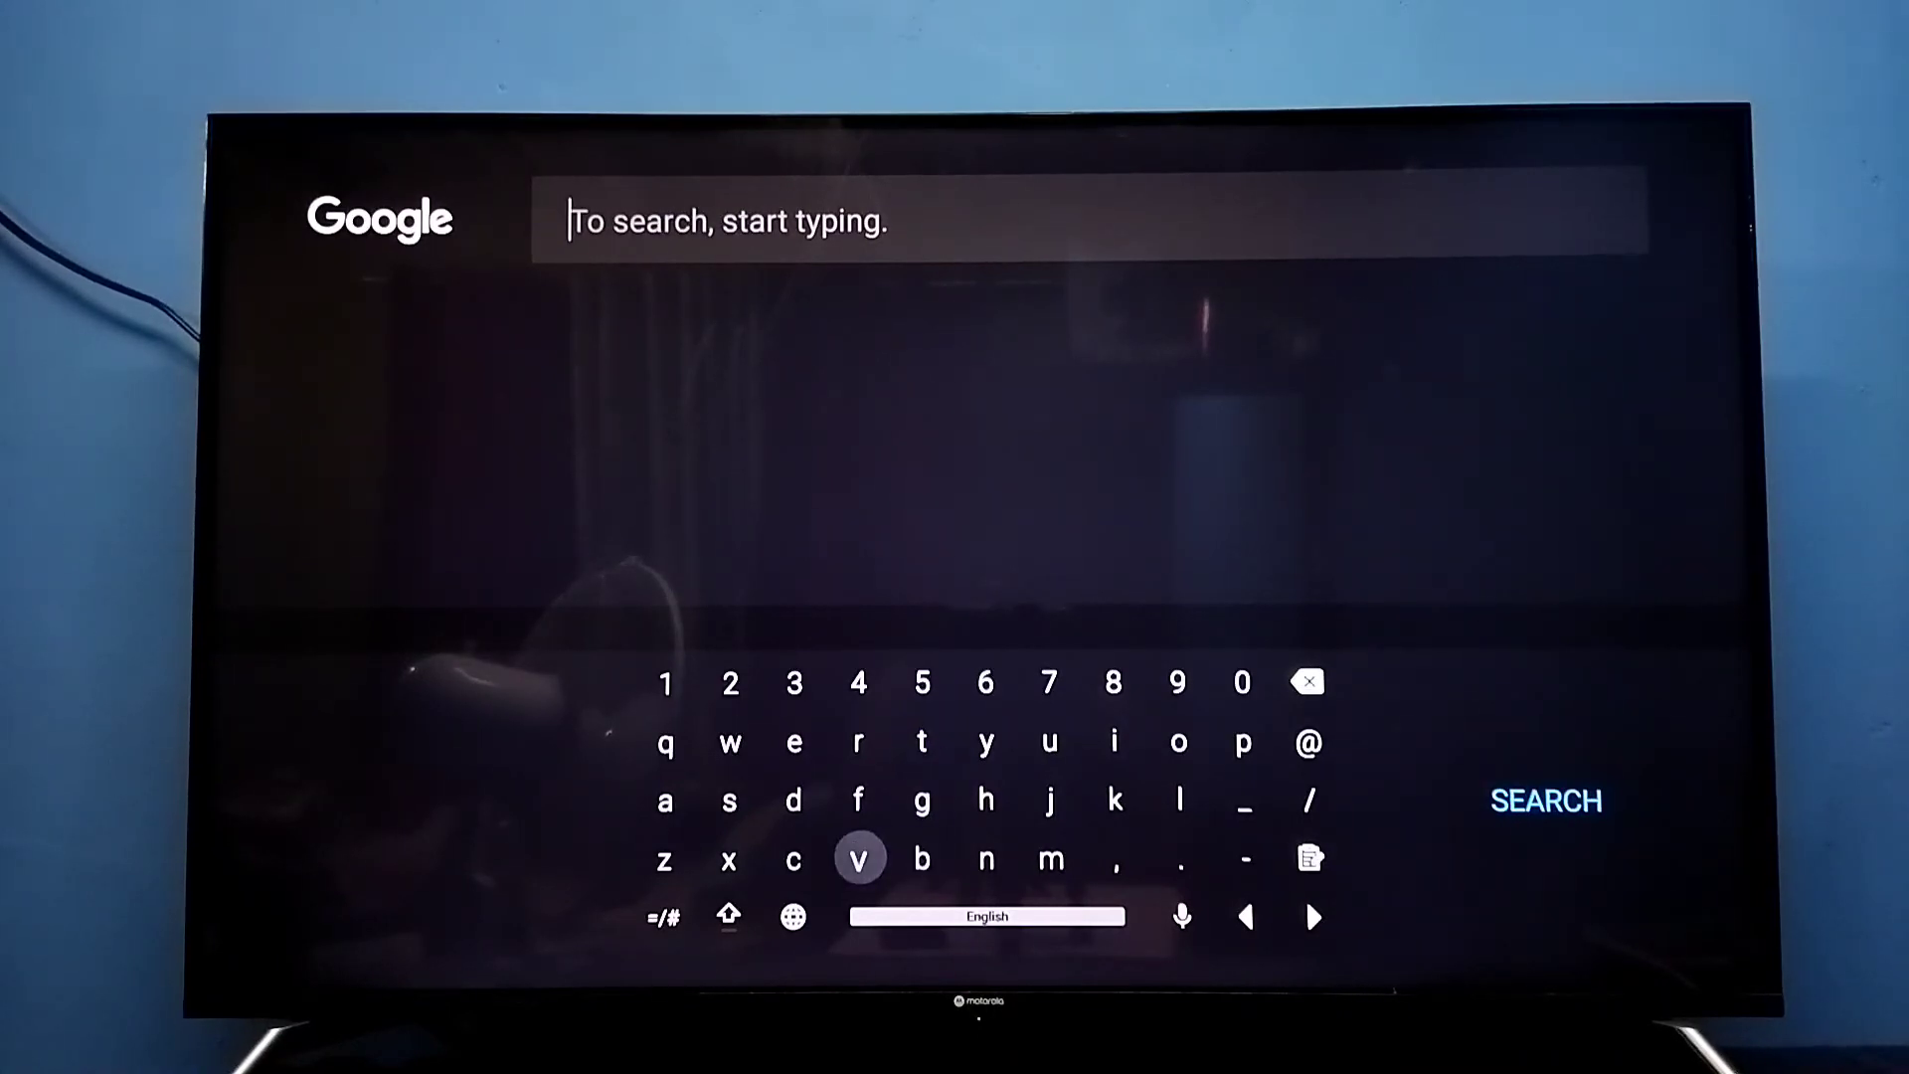
key(Left)
key(Up)
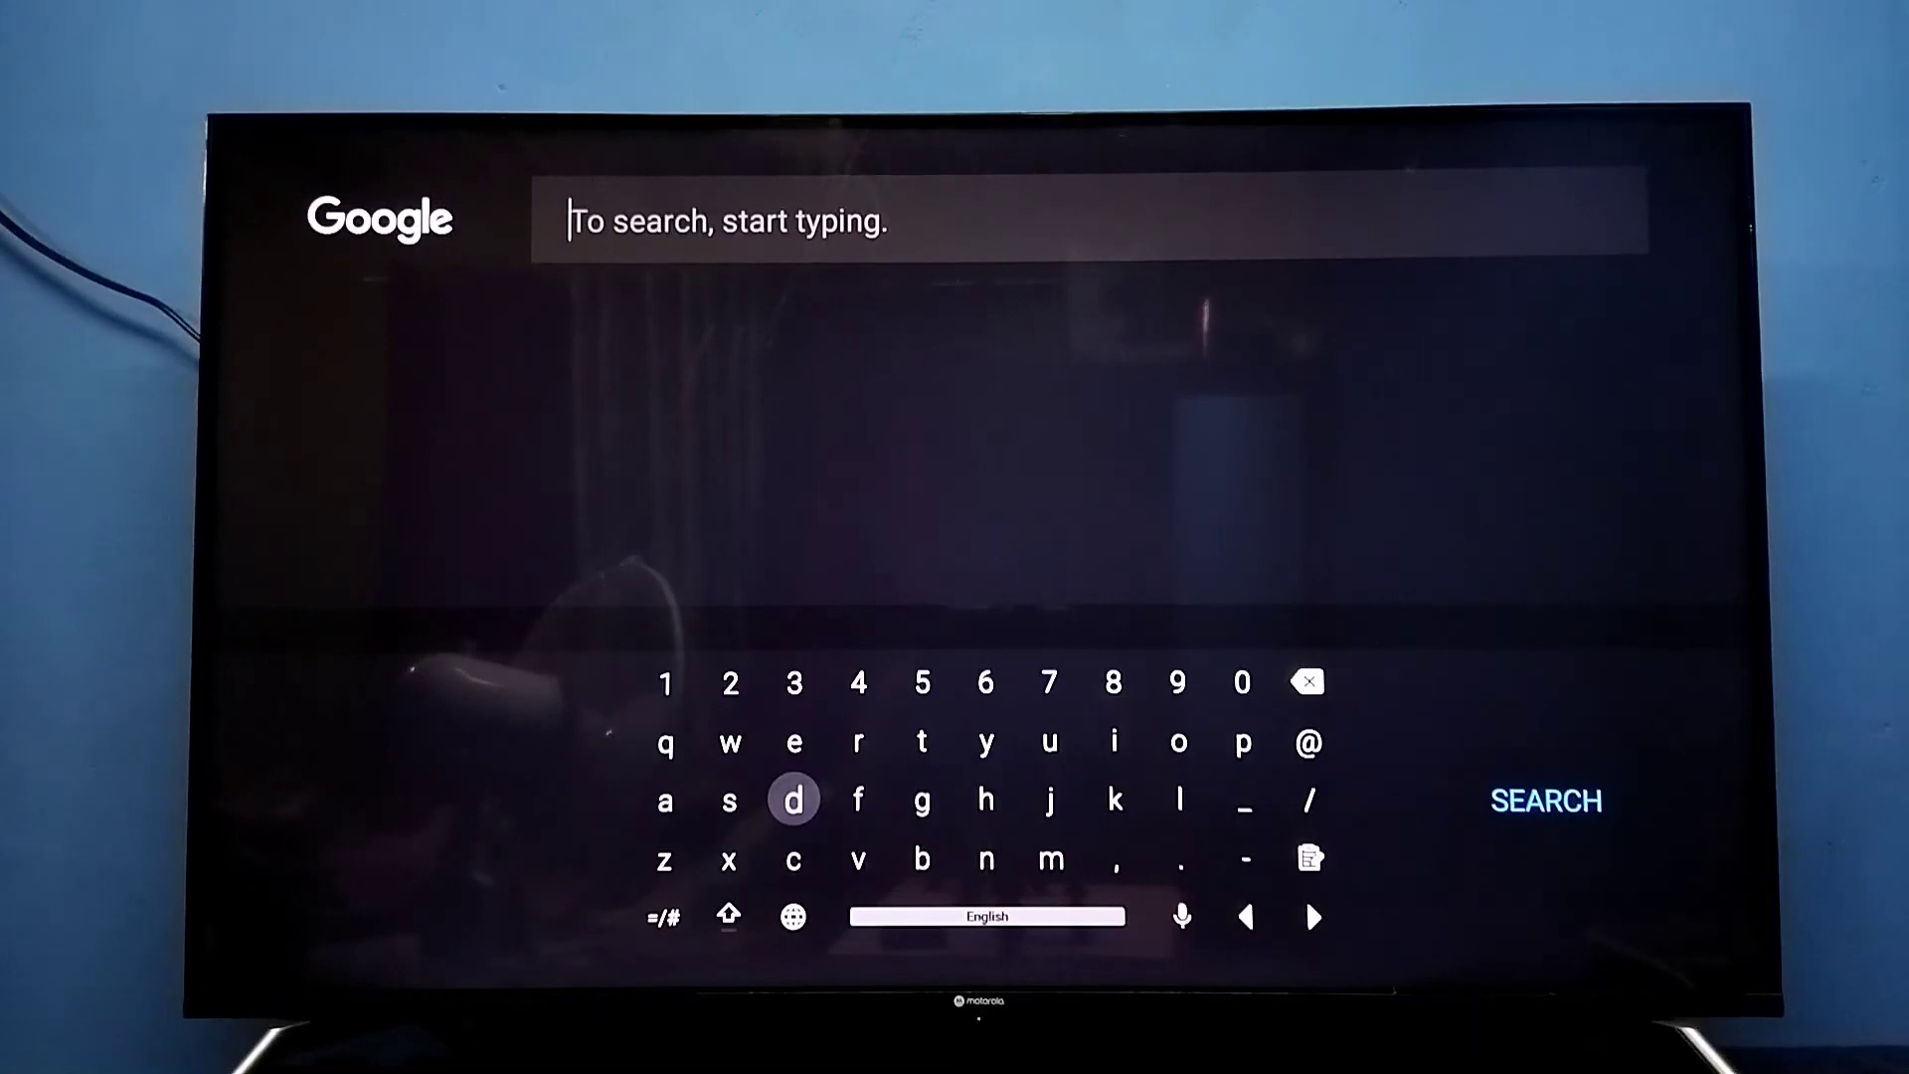
key(Escape)
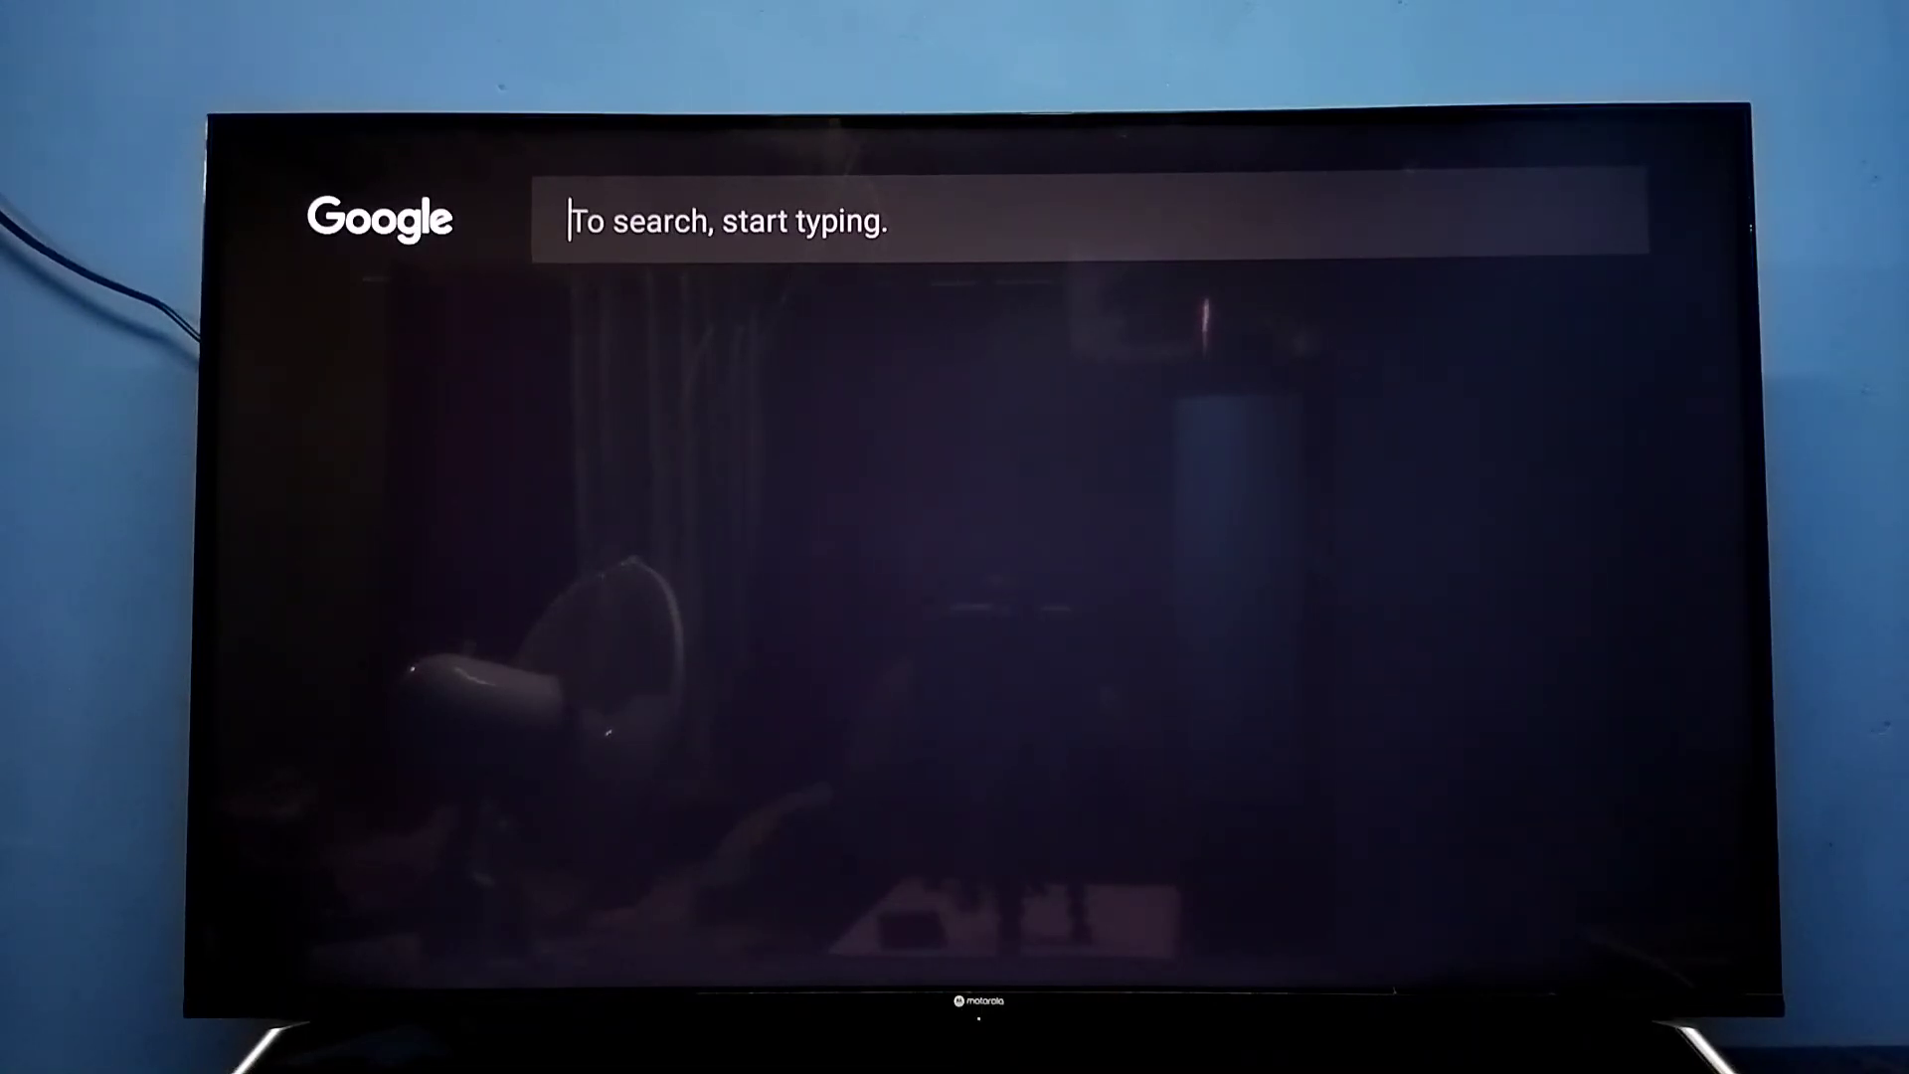